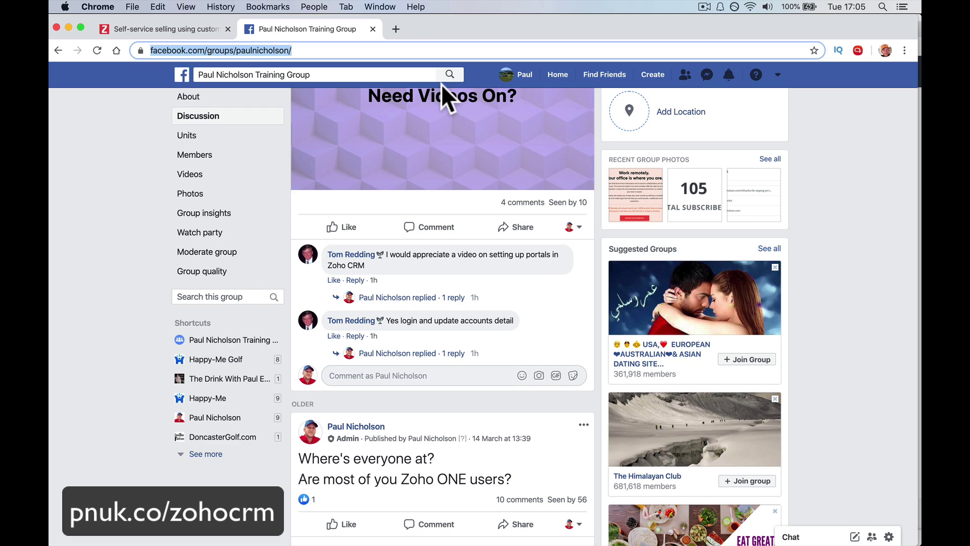
Expand the reply under the Facebook portals-video request, then go to the Zoho CRM client portals page.
{"action": "scroll", "coordinate": [441, 84], "scroll_direction": "up", "scroll_amount": 5}
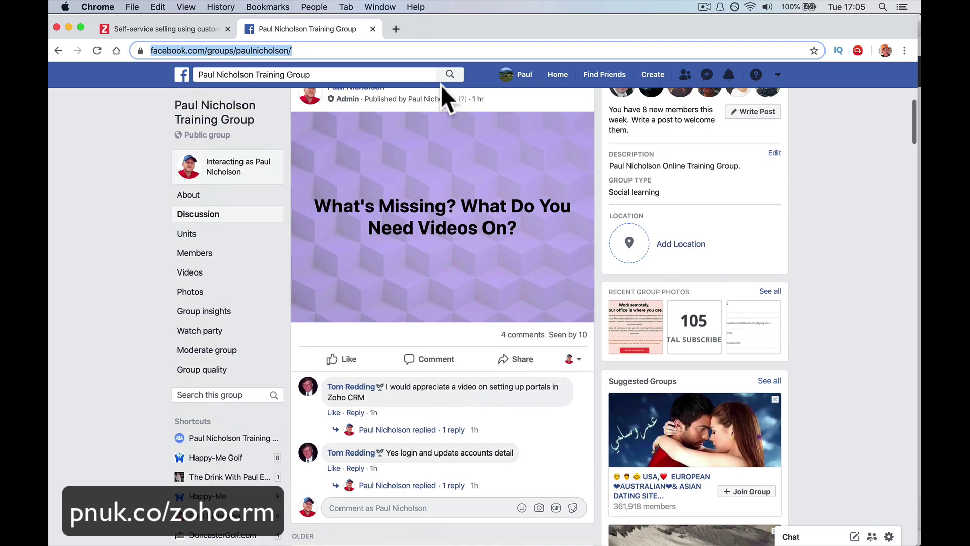
{"action": "scroll", "coordinate": [448, 175], "scroll_direction": "down", "scroll_amount": 4}
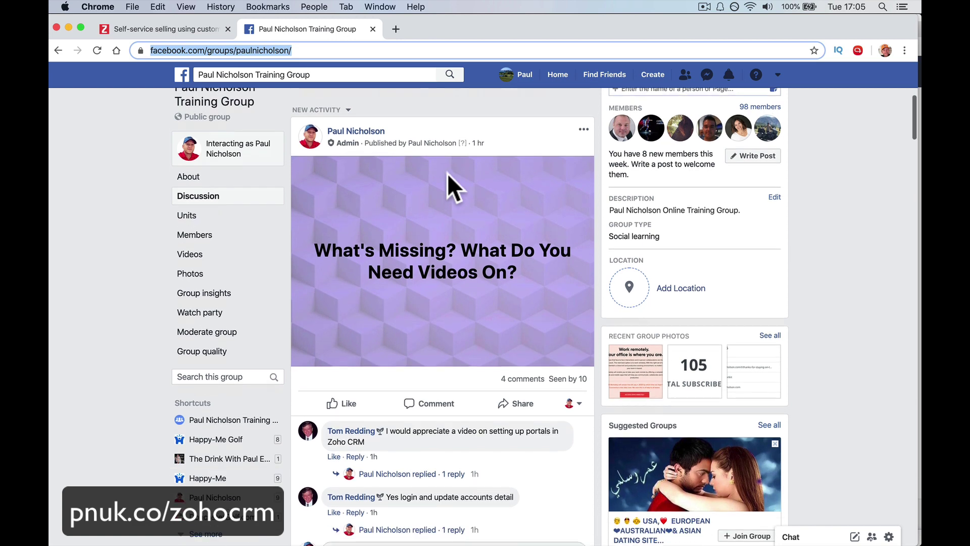
{"action": "scroll", "coordinate": [449, 173], "scroll_direction": "down", "scroll_amount": 3}
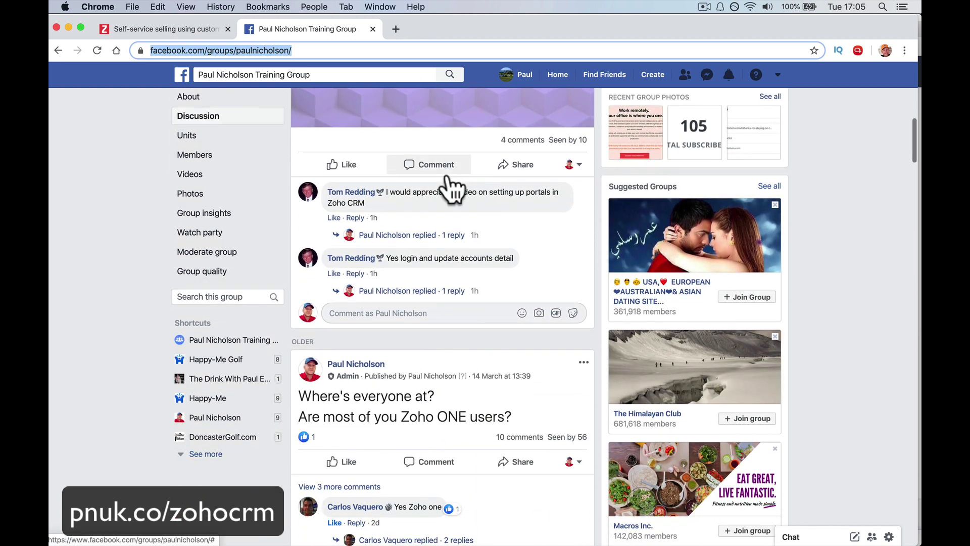
{"action": "left_click", "coordinate": [455, 236]}
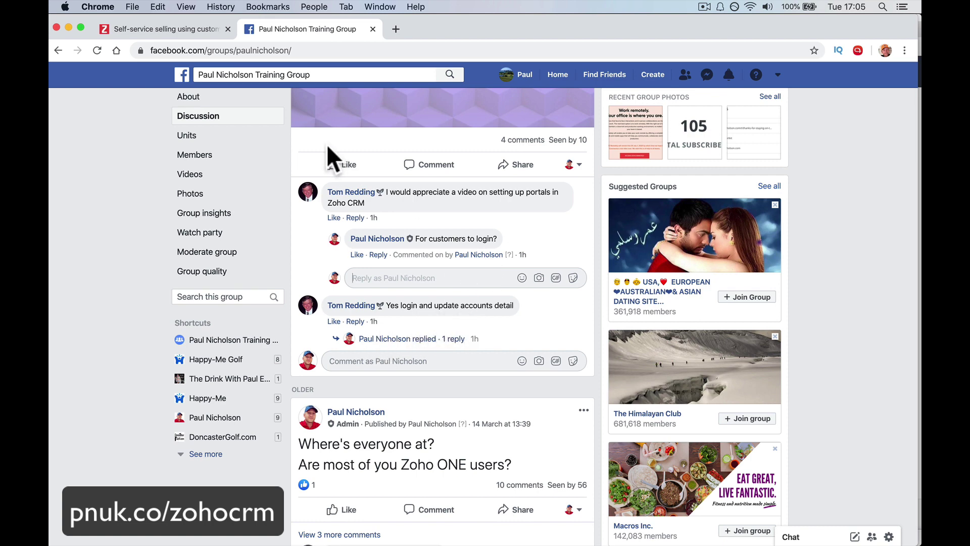
{"action": "left_click", "coordinate": [165, 29]}
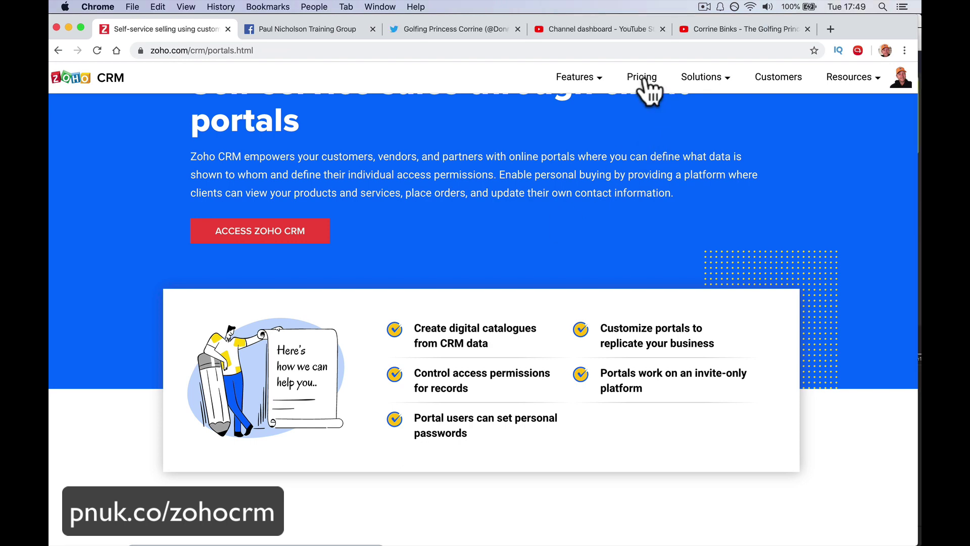
Open Zoho CRM pricing and its complete edition feature comparison.
{"action": "left_click", "coordinate": [642, 77]}
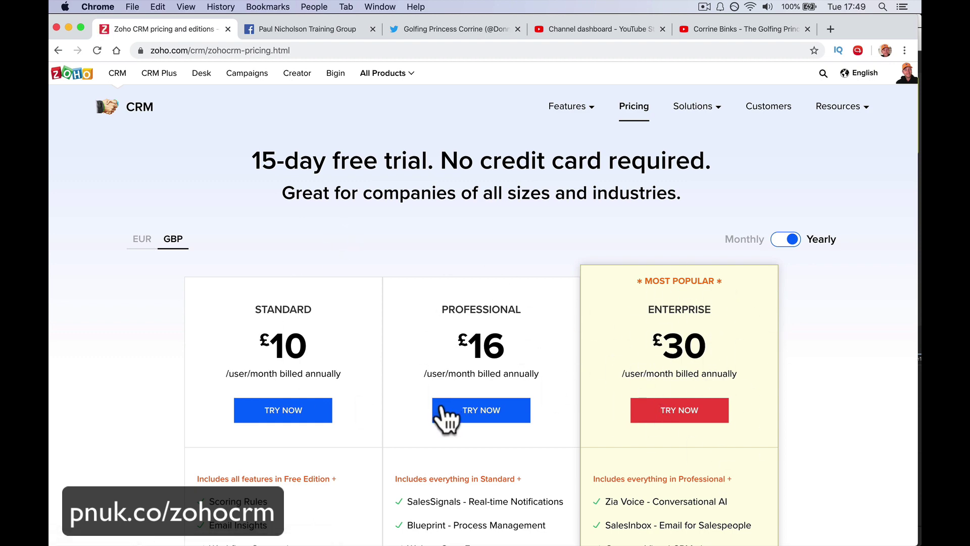
{"action": "scroll", "coordinate": [216, 329], "scroll_direction": "down", "scroll_amount": 15}
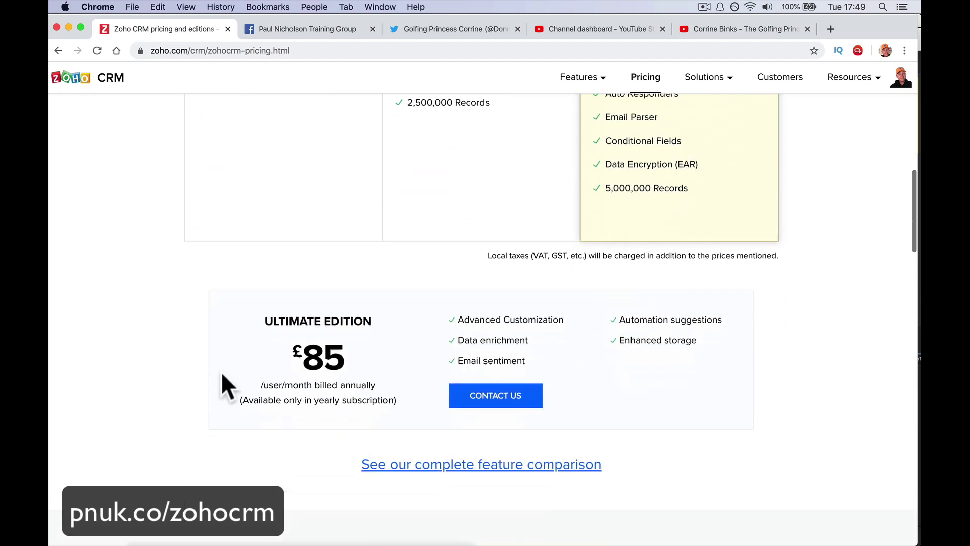
{"action": "left_click", "coordinate": [412, 320]}
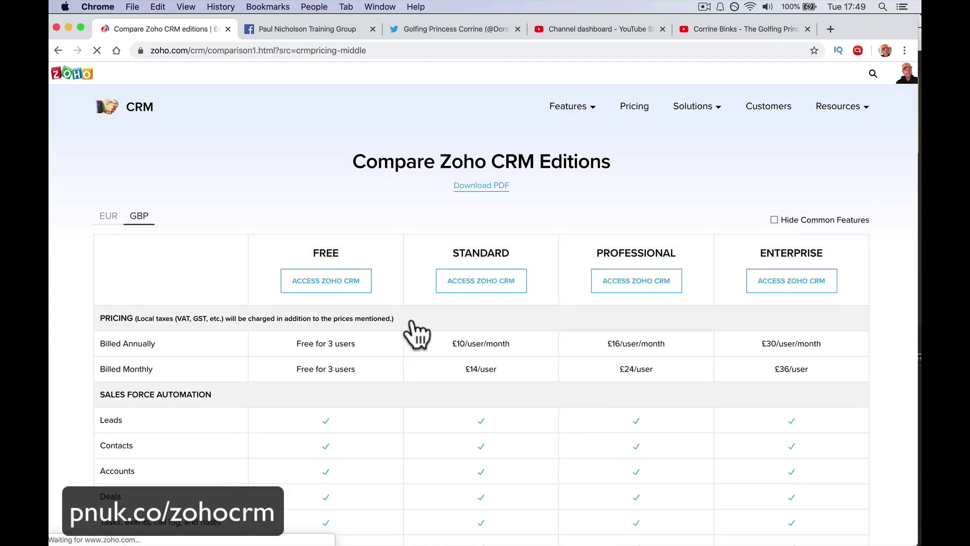
Scroll the comparison table to the User Portal row, where Portals is Enterprise-only.
{"action": "scroll", "coordinate": [503, 299], "scroll_direction": "down", "scroll_amount": 20}
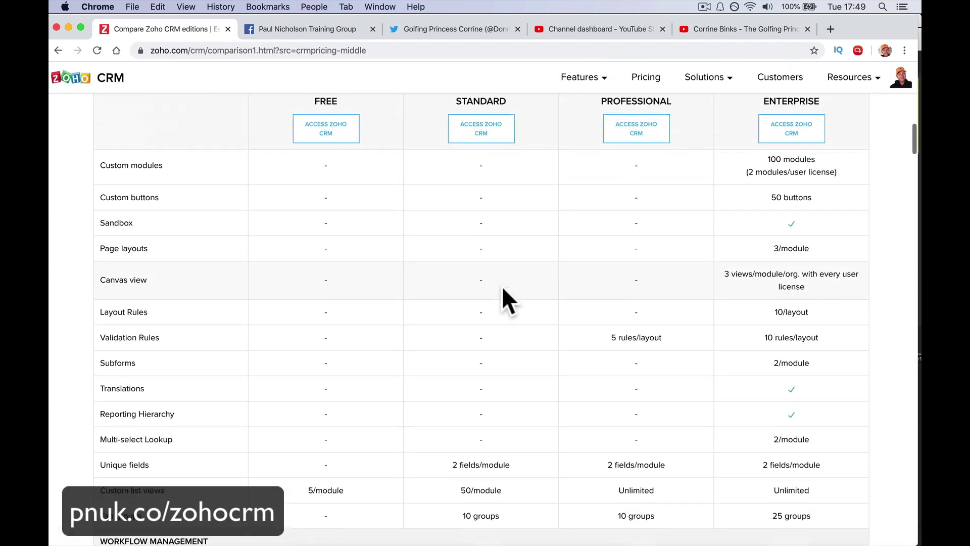
{"action": "scroll", "coordinate": [503, 288], "scroll_direction": "down", "scroll_amount": 10}
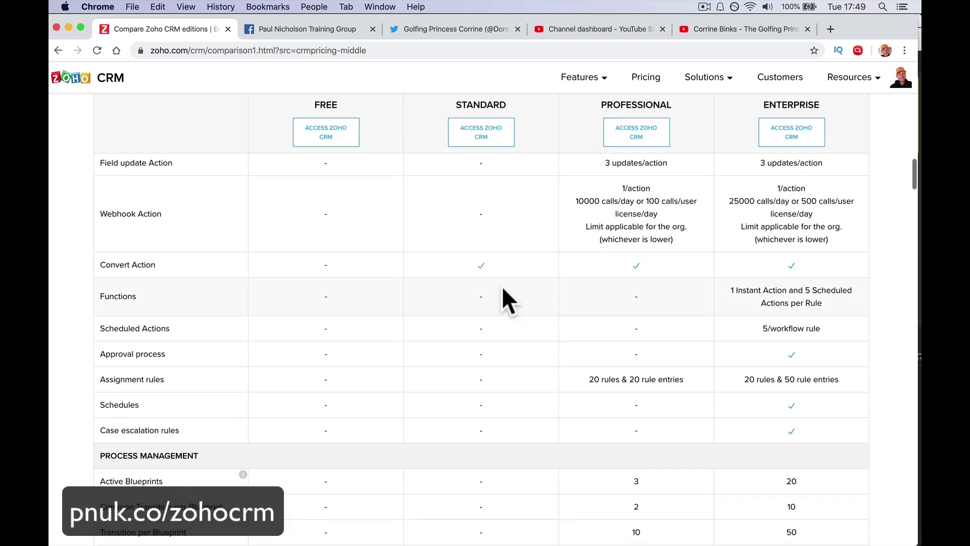
{"action": "scroll", "coordinate": [502, 286], "scroll_direction": "down", "scroll_amount": 10}
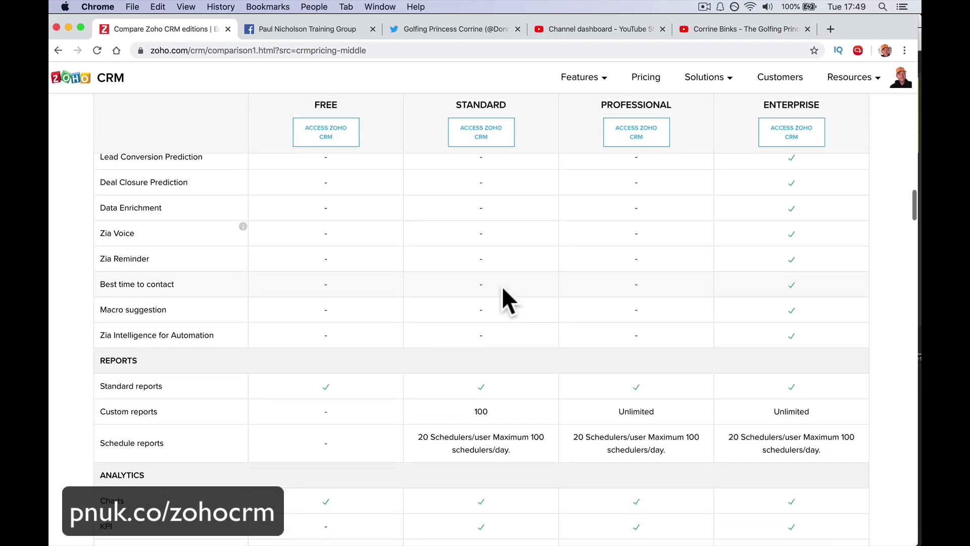
{"action": "scroll", "coordinate": [503, 287], "scroll_direction": "down", "scroll_amount": 10}
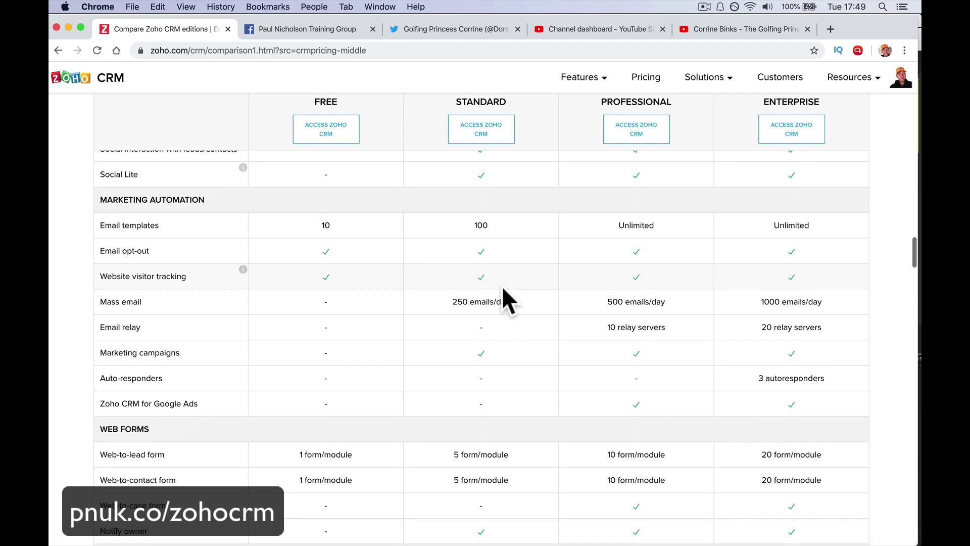
{"action": "scroll", "coordinate": [502, 286], "scroll_direction": "down", "scroll_amount": 10}
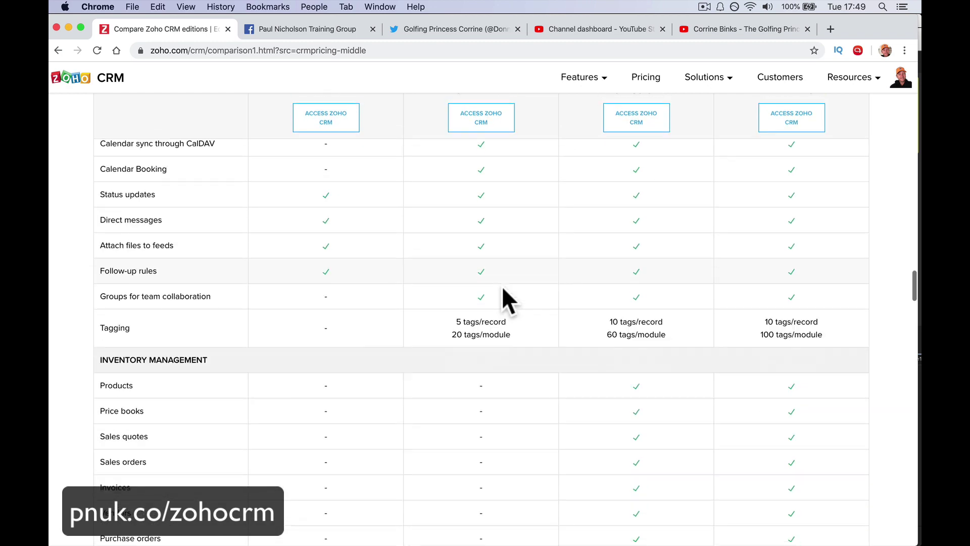
{"action": "scroll", "coordinate": [502, 286], "scroll_direction": "down", "scroll_amount": 10}
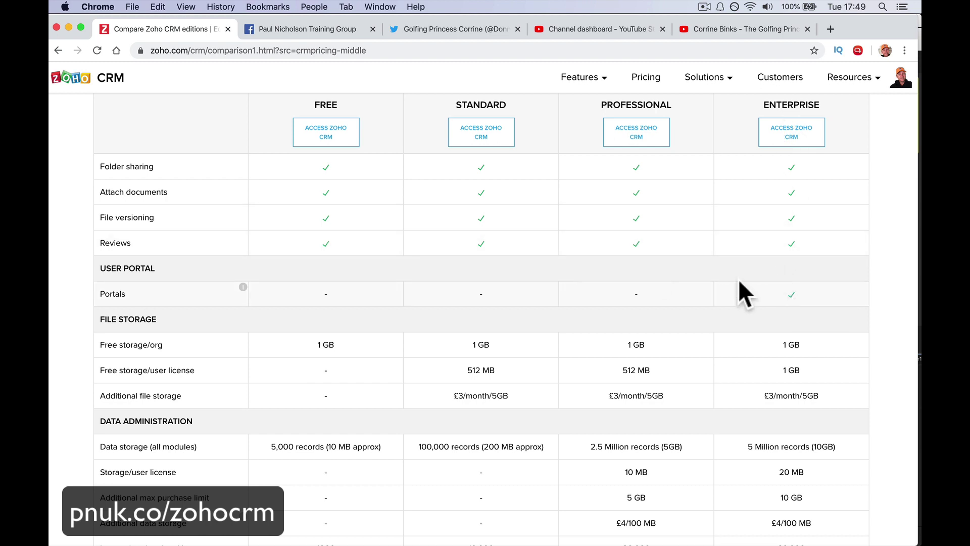
{"action": "mouse_move", "coordinate": [244, 288]}
In Zoho CRM Setup under Channels > Portals, switch the Client Portal status off.
{"action": "mouse_move", "coordinate": [362, 533]}
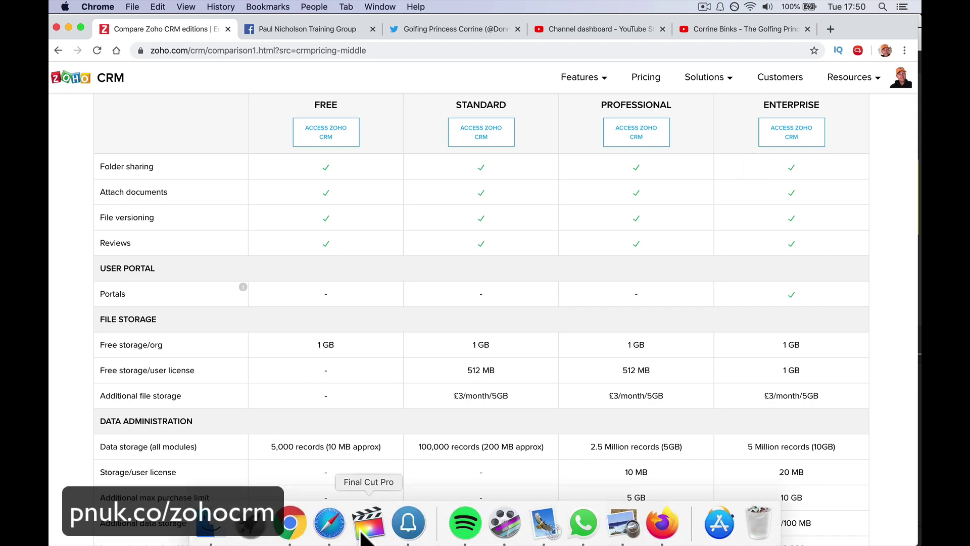
{"action": "left_click", "coordinate": [329, 523]}
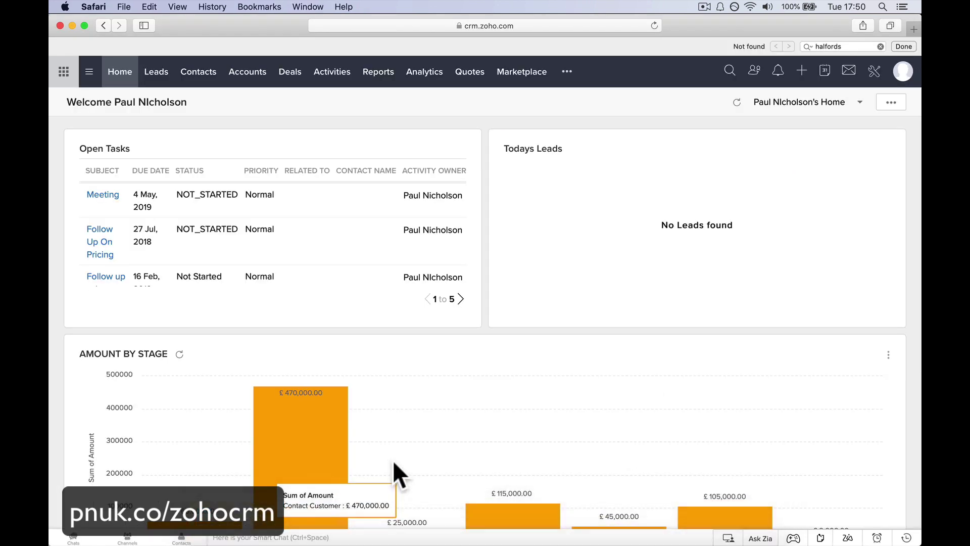
{"action": "left_click", "coordinate": [874, 74]}
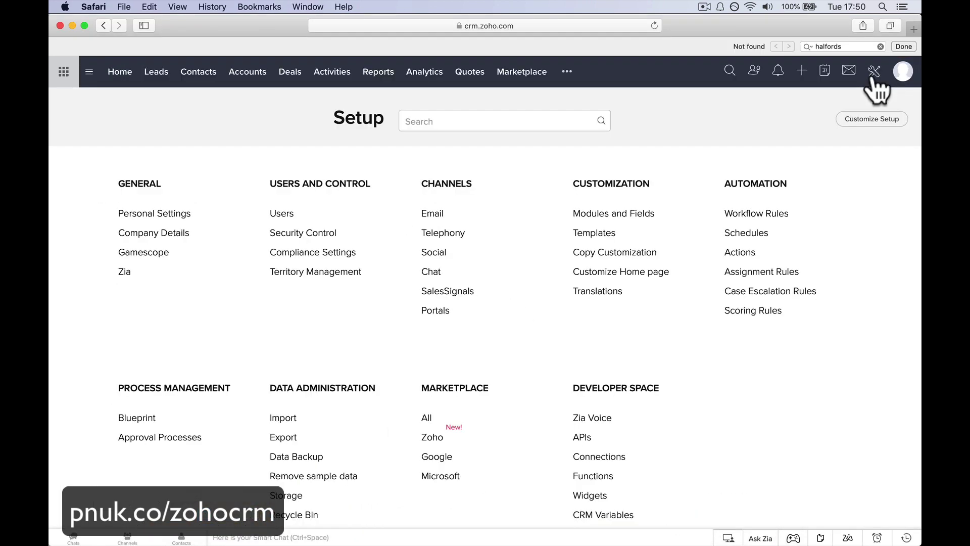
{"action": "left_click", "coordinate": [427, 312]}
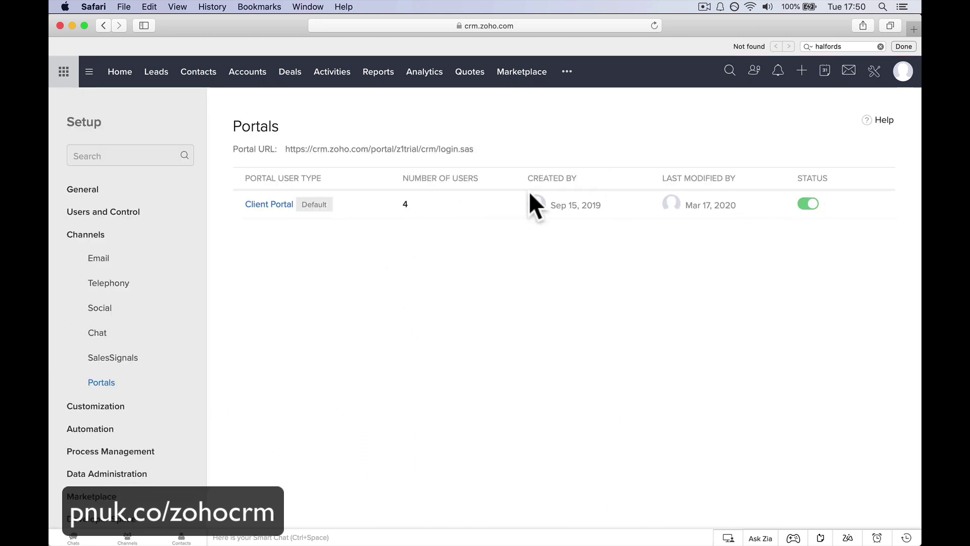
{"action": "left_click", "coordinate": [807, 205]}
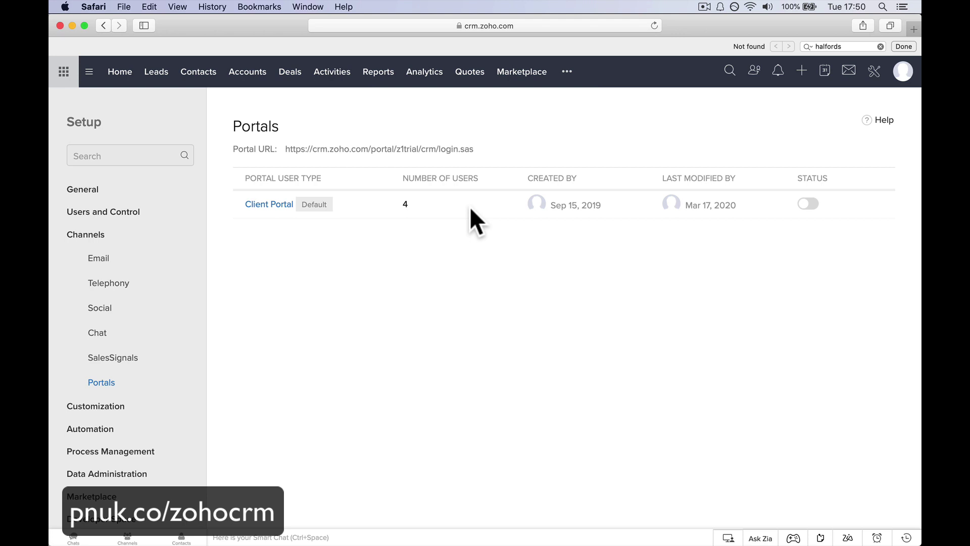
Open the Client Portal and edit its Portal Tab Configuration.
{"action": "left_click", "coordinate": [276, 204]}
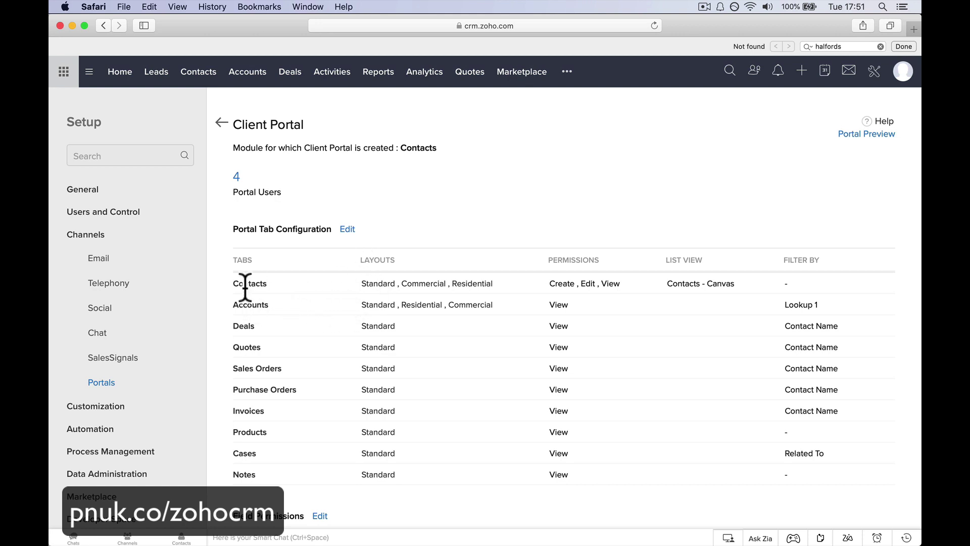
{"action": "left_click_drag", "start_coordinate": [234, 281], "coordinate": [314, 282]}
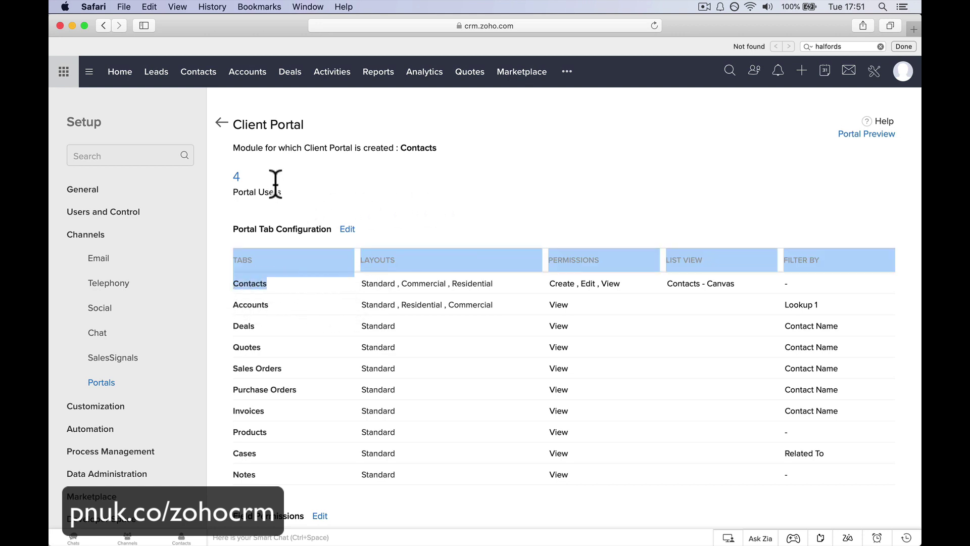
{"action": "left_click", "coordinate": [348, 230]}
Untick Quotes, Sales Orders, Purchase Orders and Cases in the Client Portal's Related Modules.
{"action": "scroll", "coordinate": [353, 259], "scroll_direction": "down", "scroll_amount": 3}
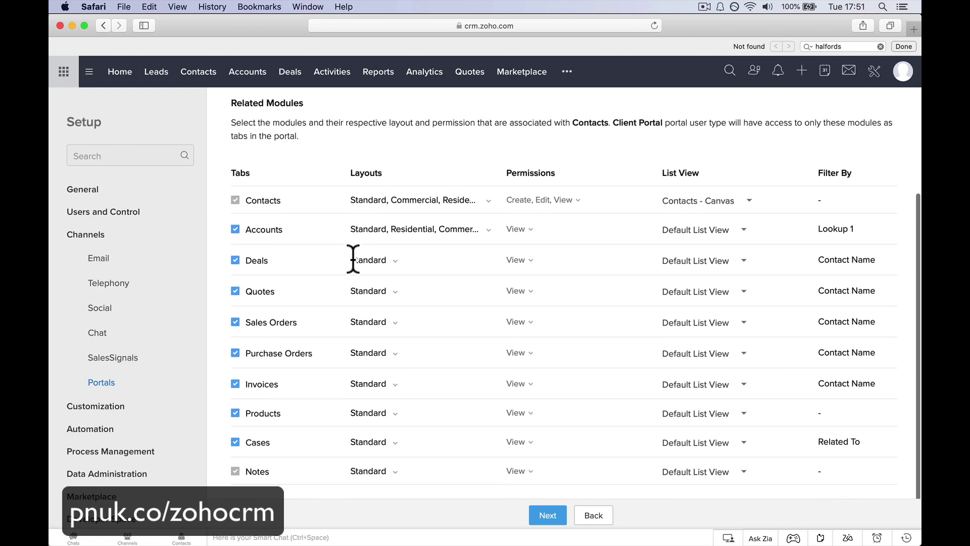
{"action": "left_click", "coordinate": [236, 294]}
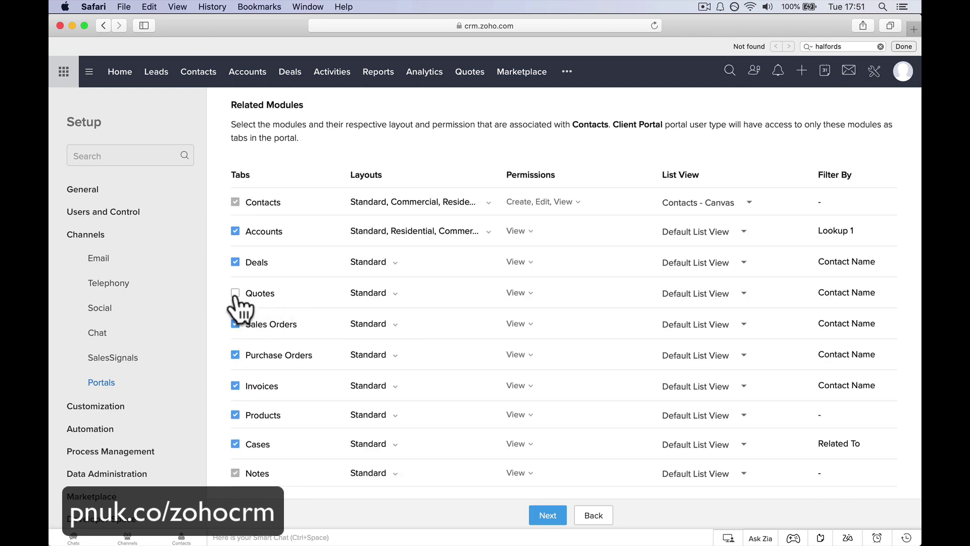
{"action": "left_click", "coordinate": [236, 324]}
{"action": "left_click", "coordinate": [236, 355]}
{"action": "left_click", "coordinate": [235, 444]}
Reduce Contacts permissions to View only and set its list view to Default List View.
{"action": "left_click", "coordinate": [577, 203]}
{"action": "left_click", "coordinate": [544, 247]}
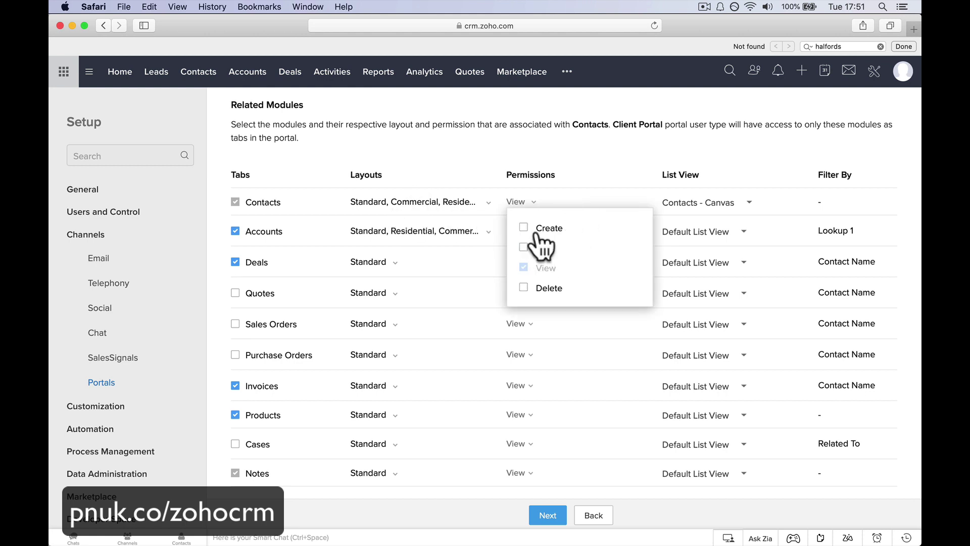
{"action": "left_click", "coordinate": [543, 228]}
{"action": "left_click", "coordinate": [581, 364]}
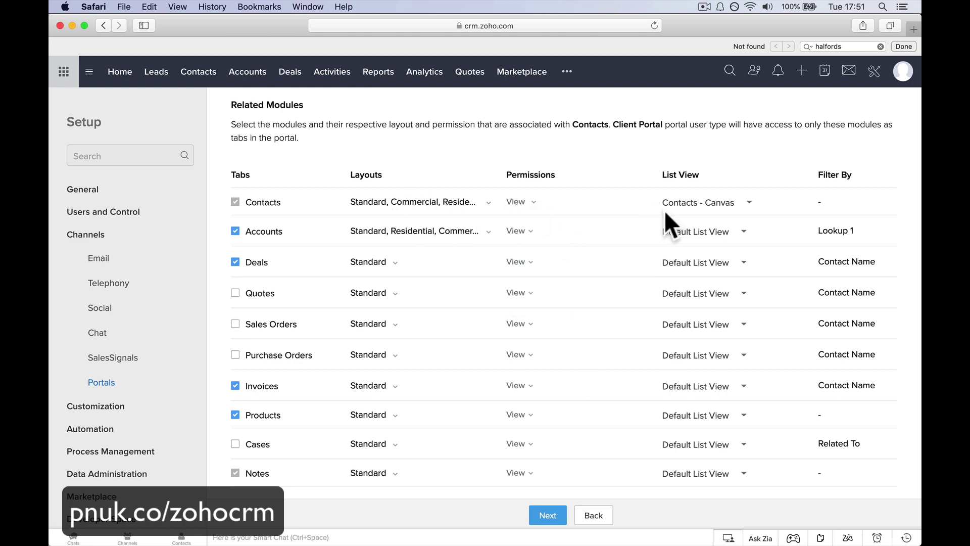
{"action": "left_click", "coordinate": [700, 205]}
{"action": "left_click", "coordinate": [699, 222]}
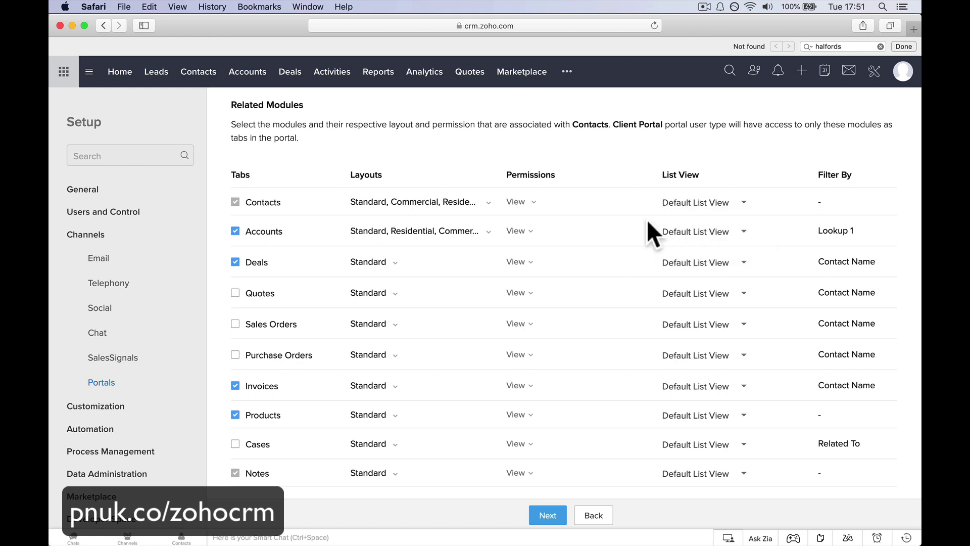
{"action": "left_click", "coordinate": [685, 202]}
{"action": "left_click", "coordinate": [683, 203]}
Give Contacts Create, Edit and View permissions, leaving Delete off.
{"action": "left_click", "coordinate": [528, 202]}
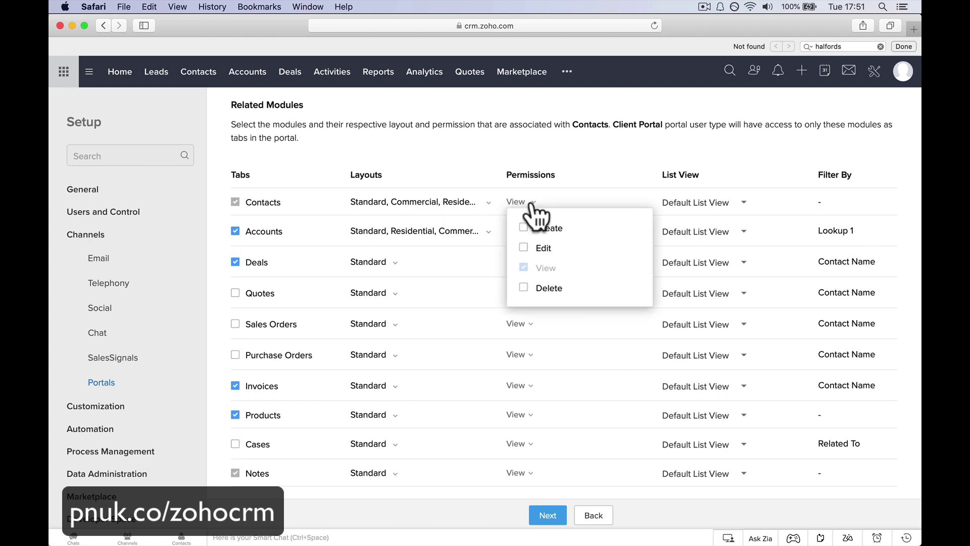
{"action": "left_click", "coordinate": [533, 248]}
{"action": "left_click", "coordinate": [525, 247]}
{"action": "left_click", "coordinate": [524, 247]}
{"action": "left_click", "coordinate": [525, 227]}
{"action": "left_click", "coordinate": [525, 225]}
{"action": "left_click", "coordinate": [523, 247]}
{"action": "left_click", "coordinate": [523, 248]}
{"action": "left_click", "coordinate": [523, 228]}
{"action": "left_click", "coordinate": [524, 227]}
{"action": "left_click", "coordinate": [523, 248]}
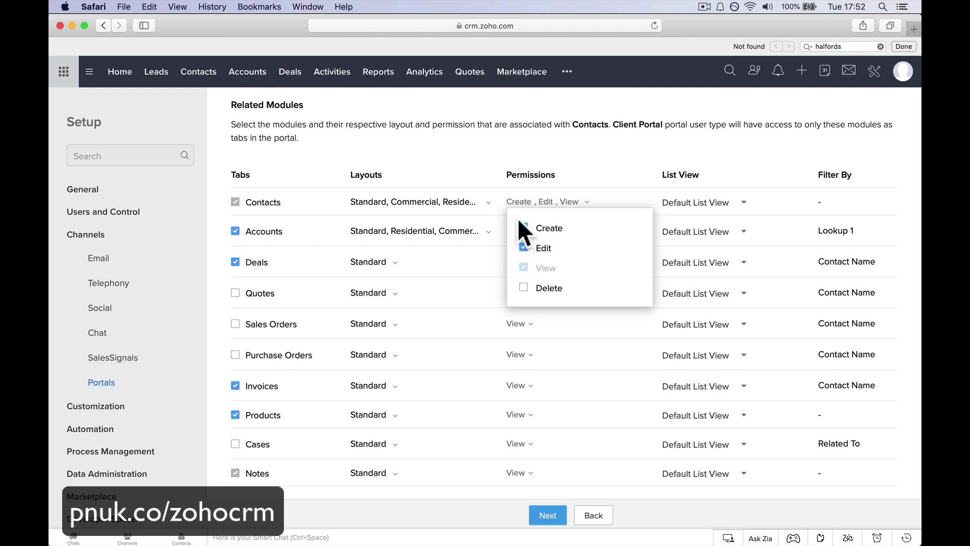
{"action": "left_click", "coordinate": [524, 228]}
{"action": "left_click", "coordinate": [523, 248]}
{"action": "left_click", "coordinate": [606, 184]}
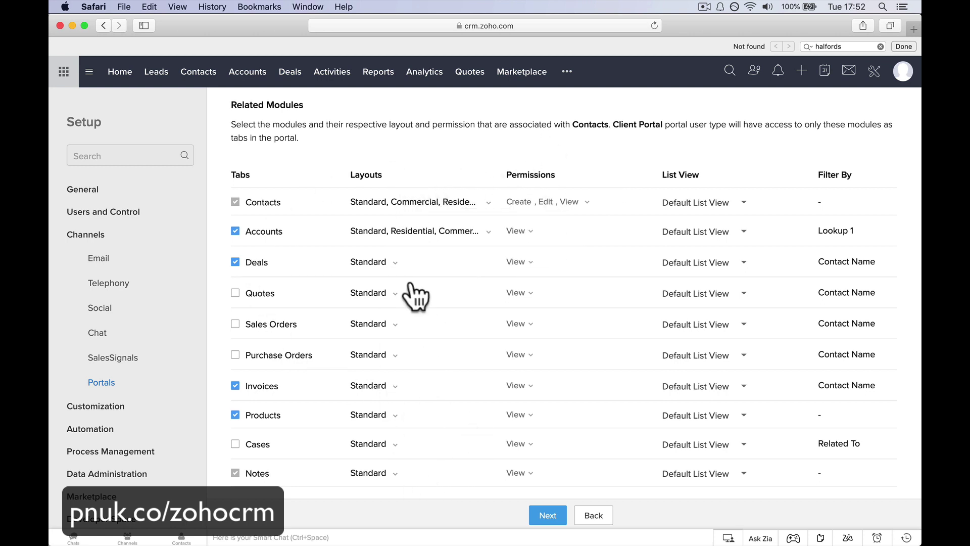
Check the Deals and Accounts layouts, keep Standard, Commercial and Residential on Contacts, and continue.
{"action": "left_click", "coordinate": [393, 262]}
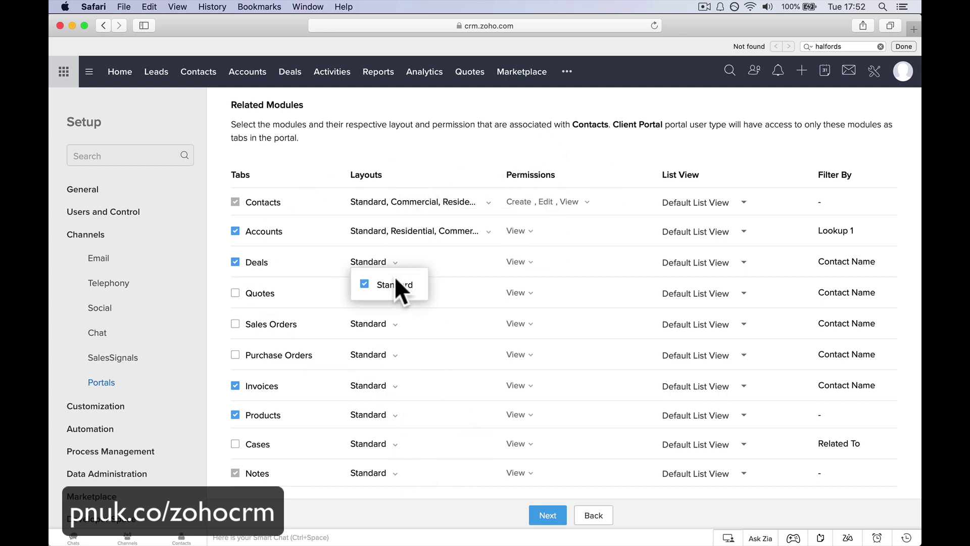
{"action": "left_click", "coordinate": [427, 230]}
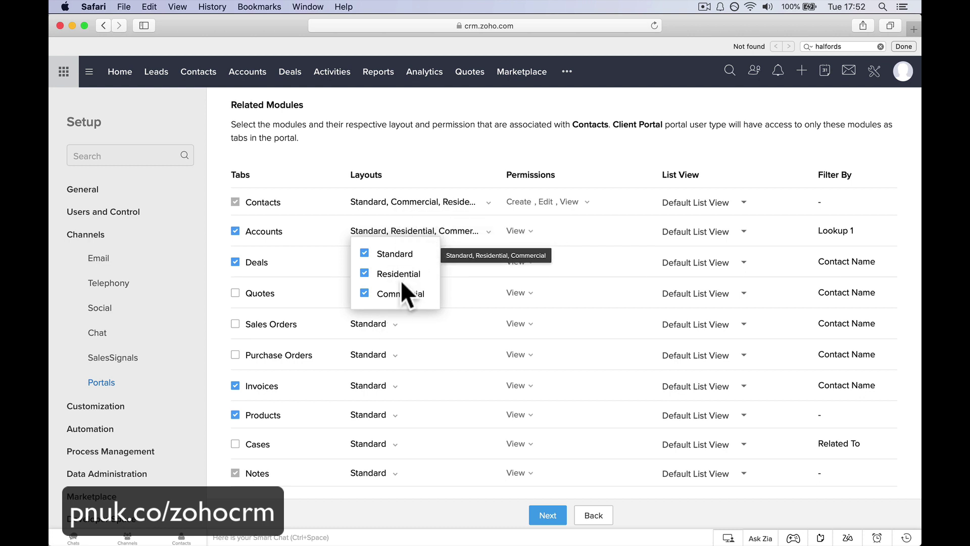
{"action": "left_click", "coordinate": [486, 203]}
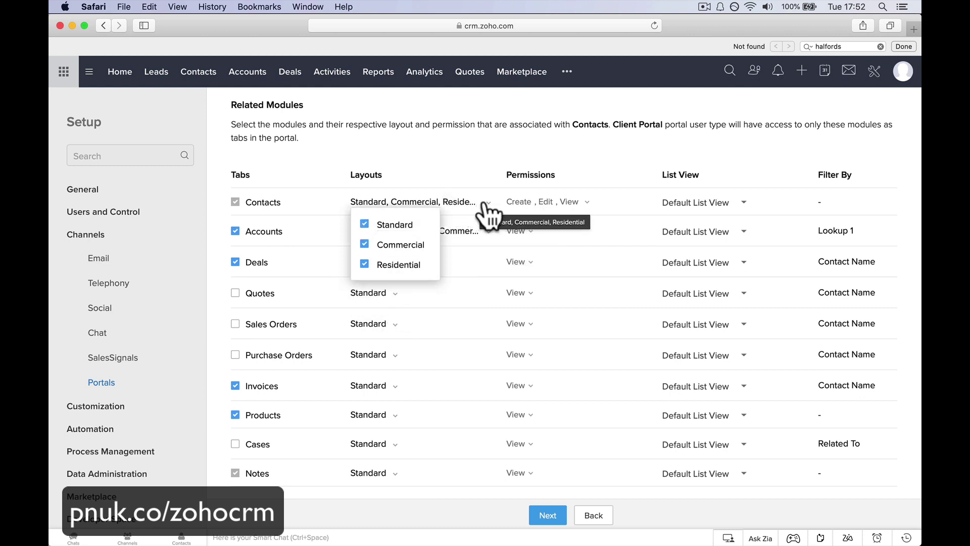
{"action": "left_click", "coordinate": [397, 245]}
{"action": "left_click", "coordinate": [397, 264]}
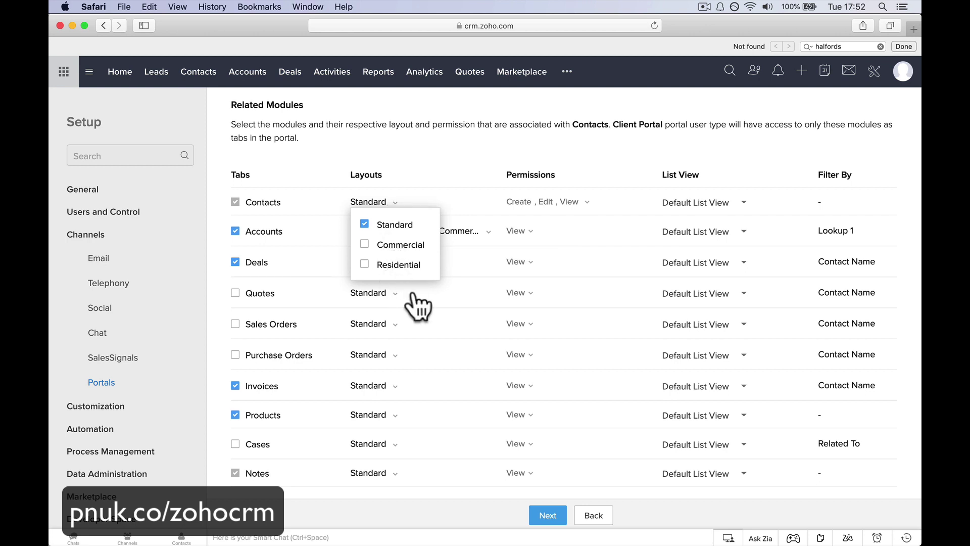
{"action": "left_click", "coordinate": [386, 265]}
{"action": "left_click", "coordinate": [389, 245]}
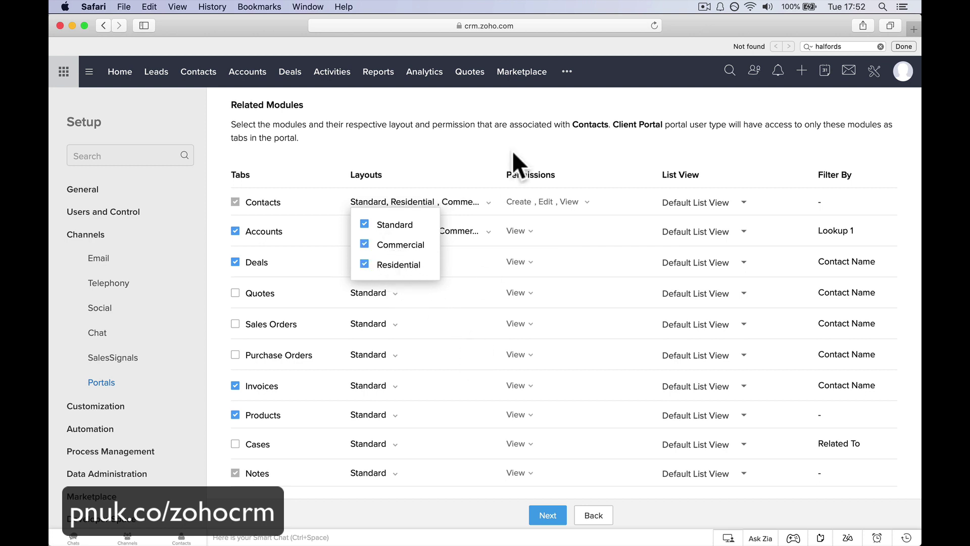
{"action": "left_click", "coordinate": [475, 143]}
{"action": "left_click", "coordinate": [548, 515]}
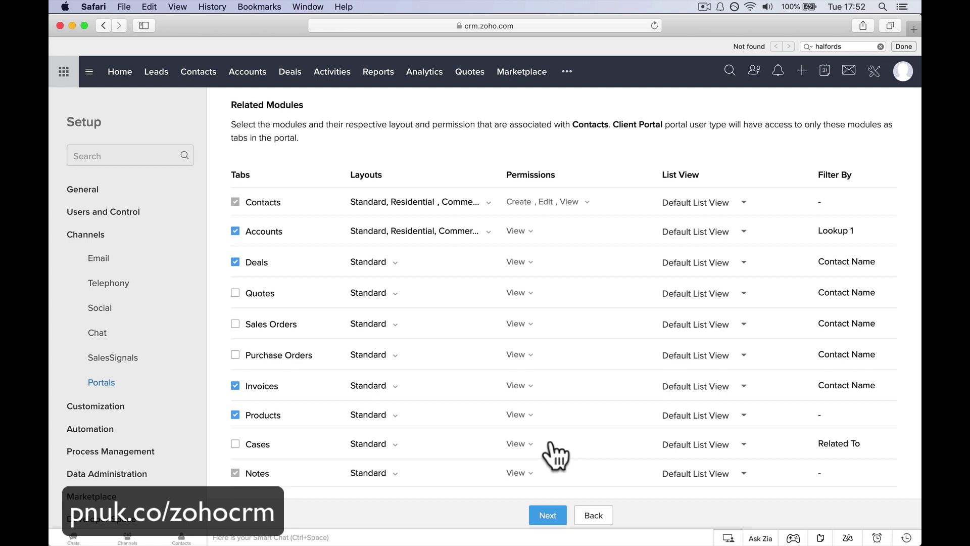
{"action": "scroll", "coordinate": [364, 248], "scroll_direction": "down", "scroll_amount": 3}
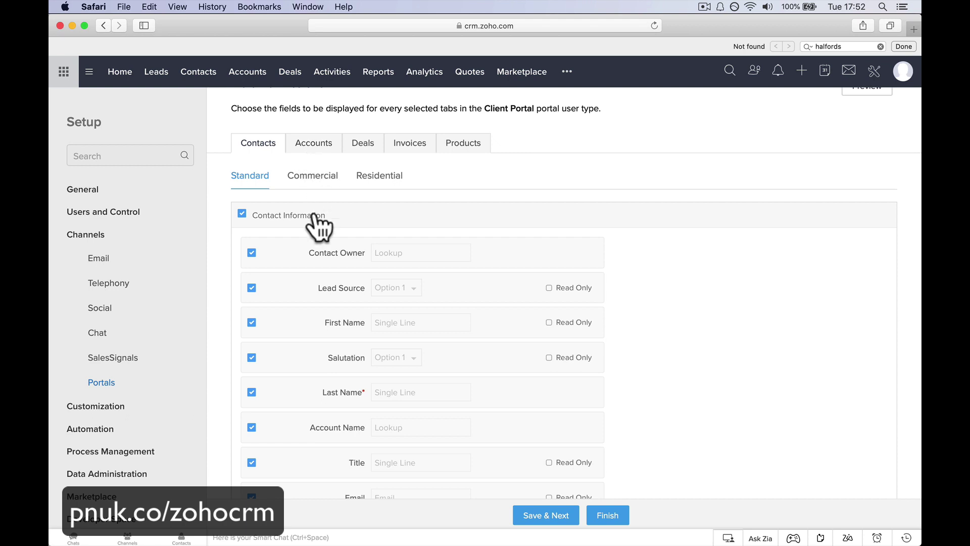
Review the Commercial, Residential and Standard contact layout fields, leaving First Name and Salutation editable.
{"action": "left_click", "coordinate": [318, 177]}
{"action": "scroll", "coordinate": [363, 293], "scroll_direction": "down", "scroll_amount": 5}
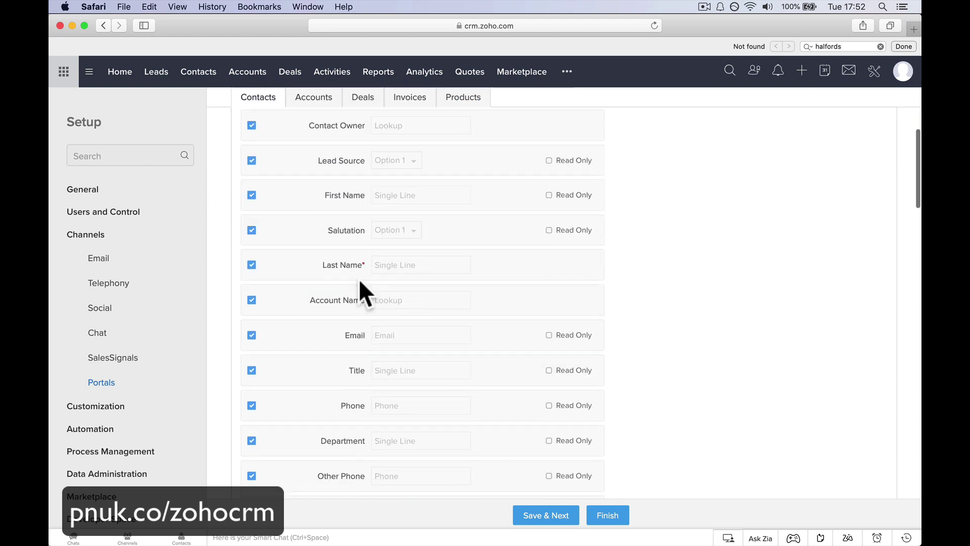
{"action": "scroll", "coordinate": [275, 421], "scroll_direction": "up", "scroll_amount": 3}
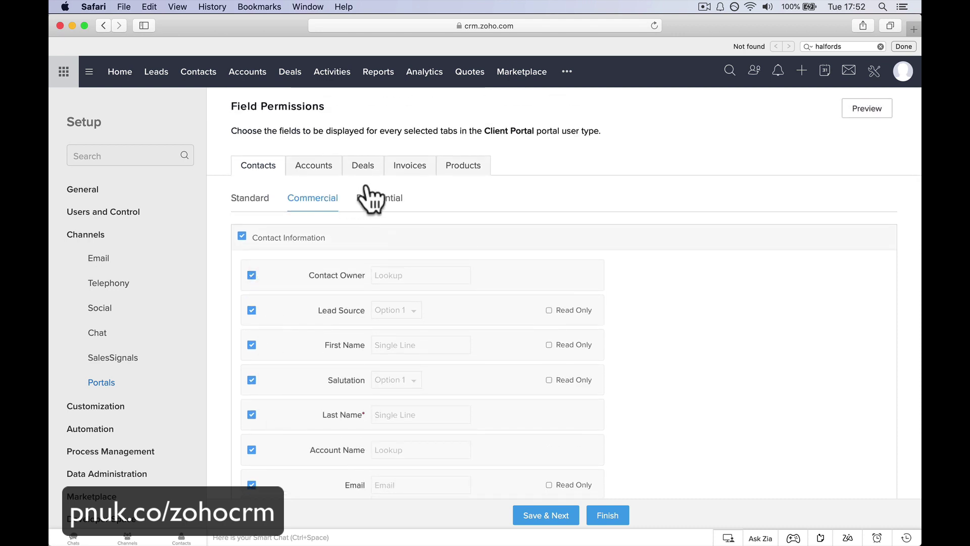
{"action": "left_click", "coordinate": [382, 198]}
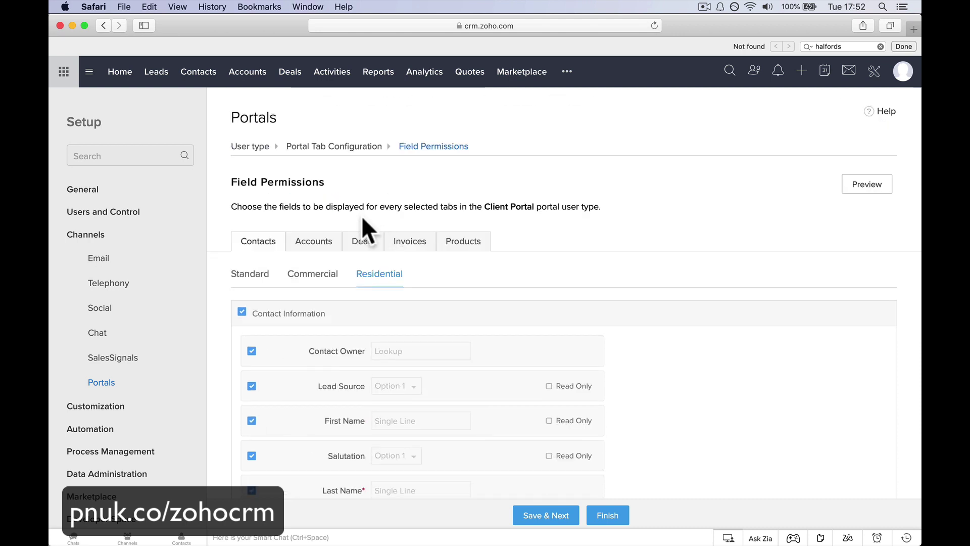
{"action": "scroll", "coordinate": [331, 331], "scroll_direction": "down", "scroll_amount": 2}
{"action": "scroll", "coordinate": [331, 334], "scroll_direction": "down", "scroll_amount": 1}
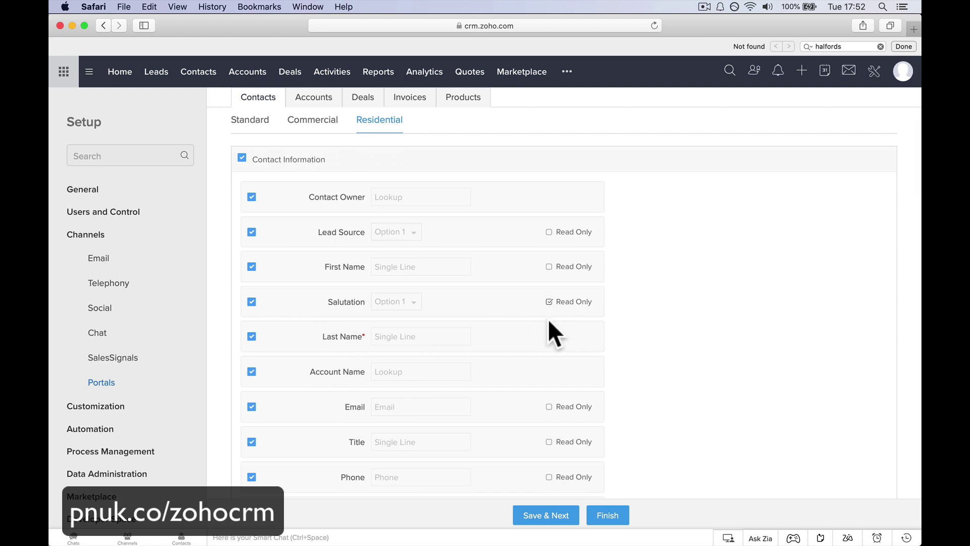
{"action": "left_click", "coordinate": [250, 121]}
{"action": "scroll", "coordinate": [350, 335], "scroll_direction": "down", "scroll_amount": 4}
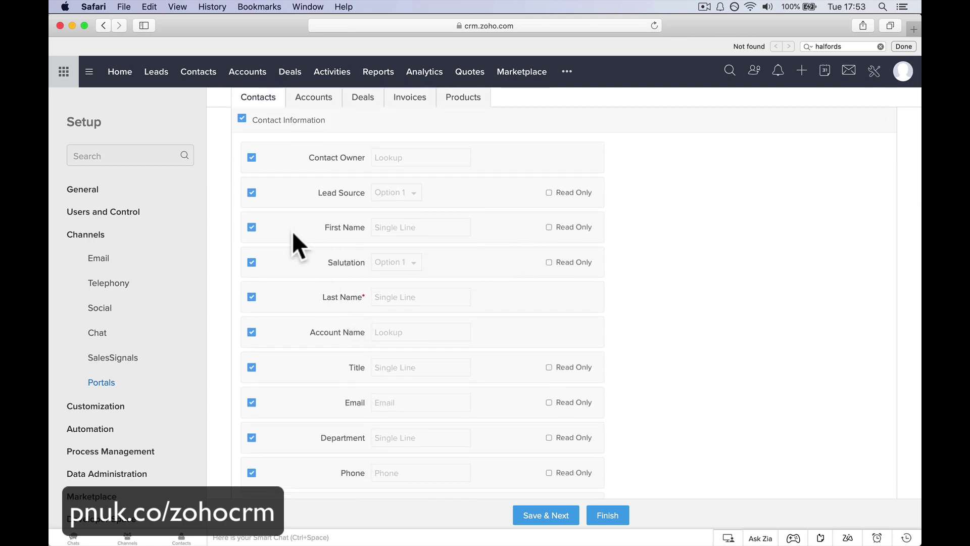
{"action": "left_click", "coordinate": [548, 228]}
{"action": "left_click", "coordinate": [549, 263]}
{"action": "left_click", "coordinate": [549, 263]}
{"action": "left_click", "coordinate": [549, 228]}
Review the Deals, Invoices and Products field permissions and save them.
{"action": "left_click_drag", "start_coordinate": [346, 135], "coordinate": [324, 106]}
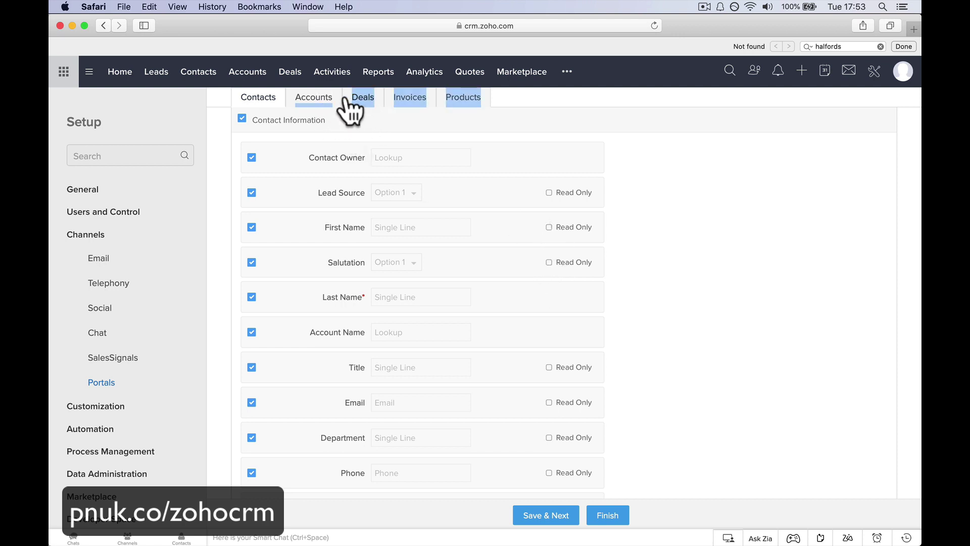
{"action": "left_click", "coordinate": [364, 100]}
{"action": "left_click", "coordinate": [403, 244]}
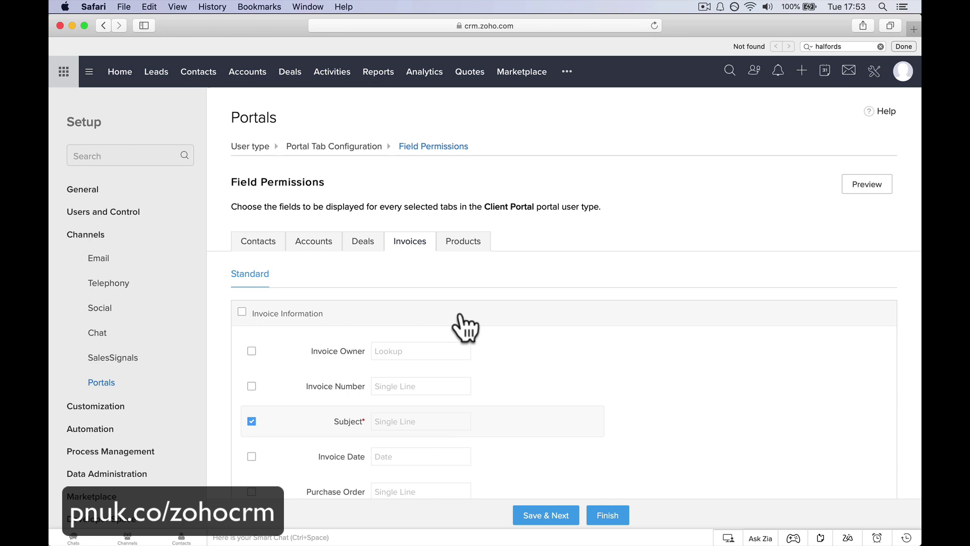
{"action": "left_click", "coordinate": [472, 253]}
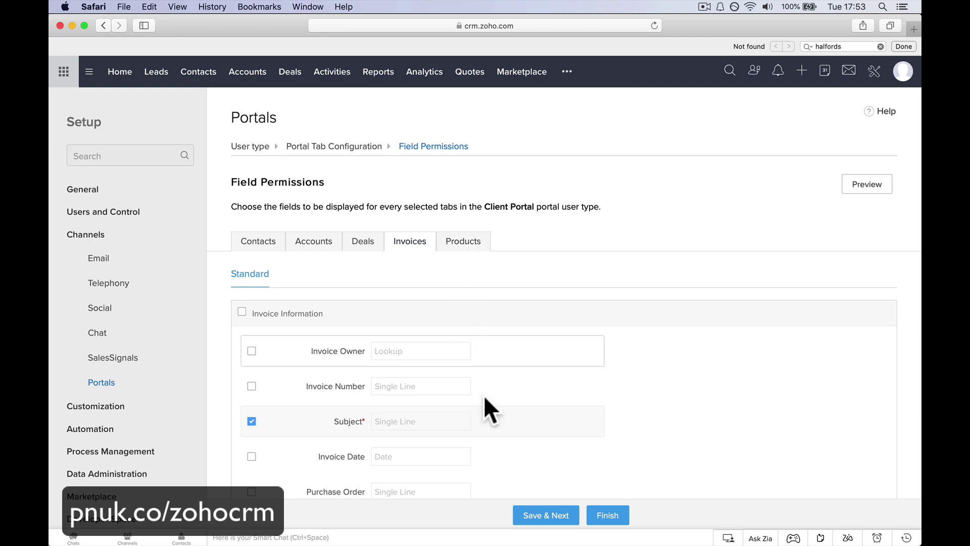
{"action": "left_click", "coordinate": [541, 517]}
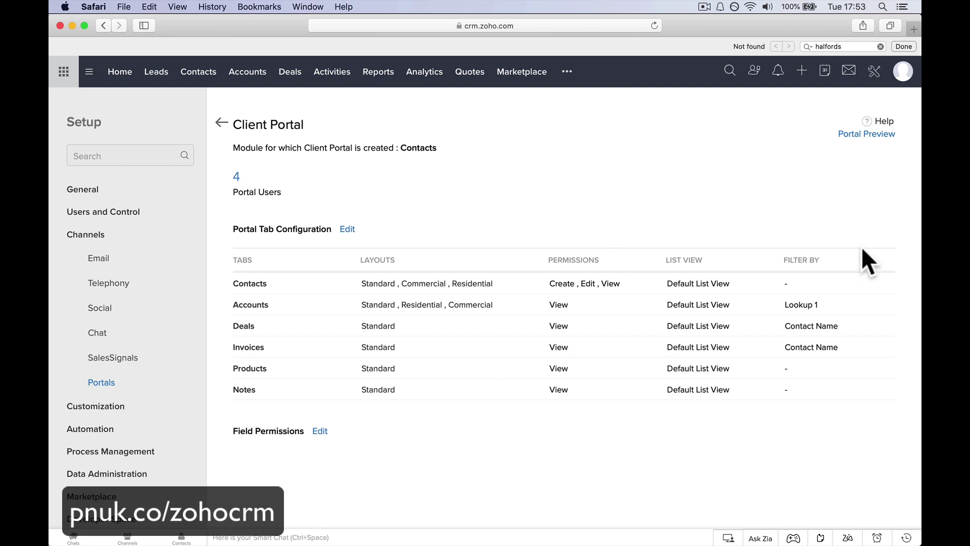
{"action": "left_click", "coordinate": [854, 138]}
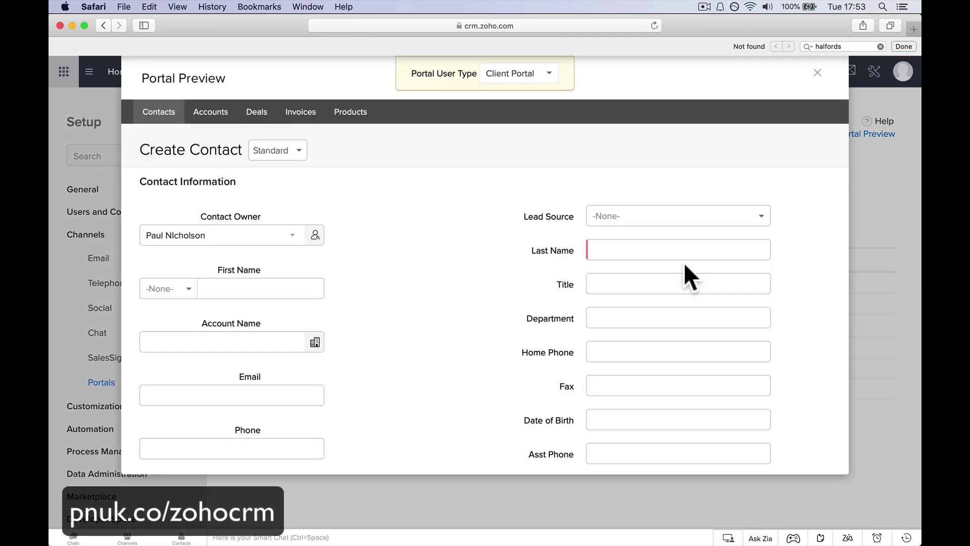
{"action": "scroll", "coordinate": [477, 306], "scroll_direction": "down", "scroll_amount": 10}
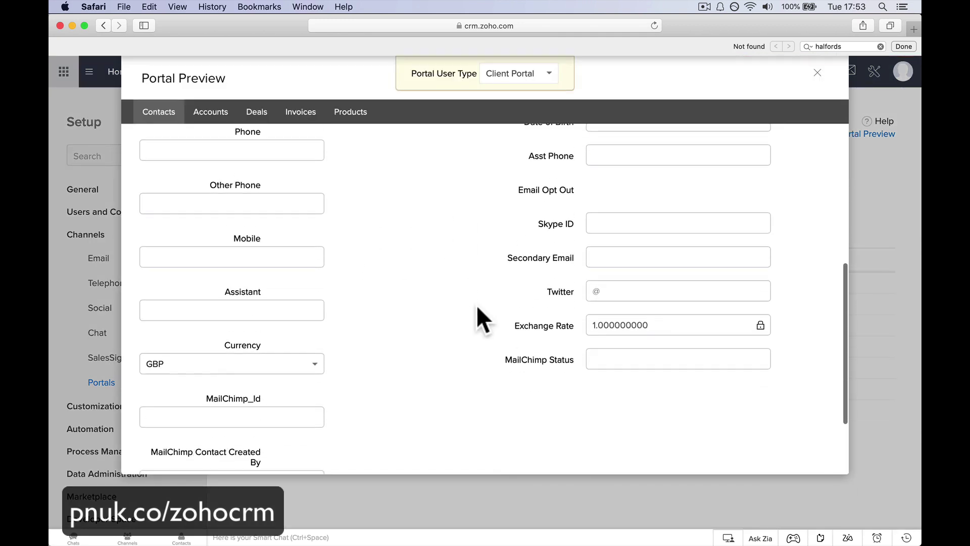
{"action": "scroll", "coordinate": [477, 305], "scroll_direction": "up", "scroll_amount": 10}
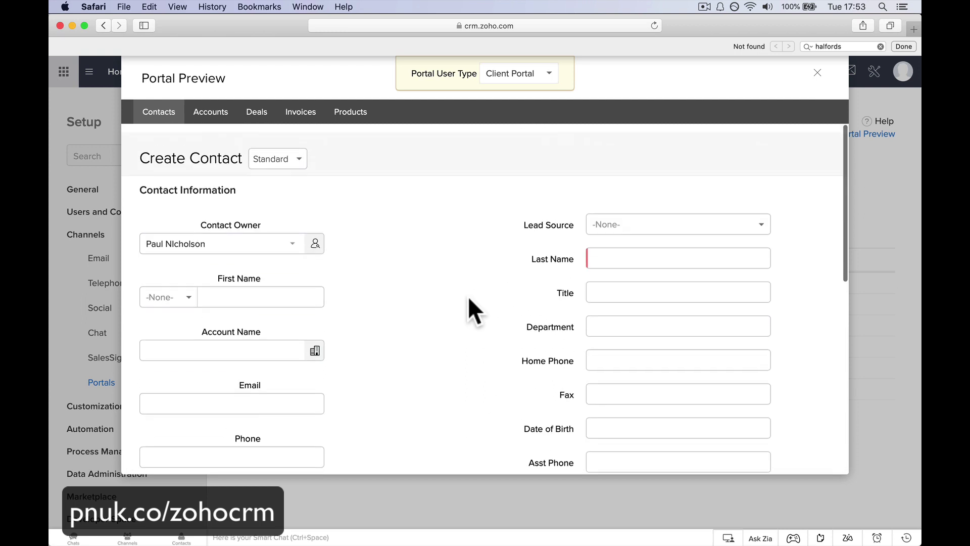
{"action": "left_click", "coordinate": [299, 150]}
{"action": "left_click", "coordinate": [295, 223]}
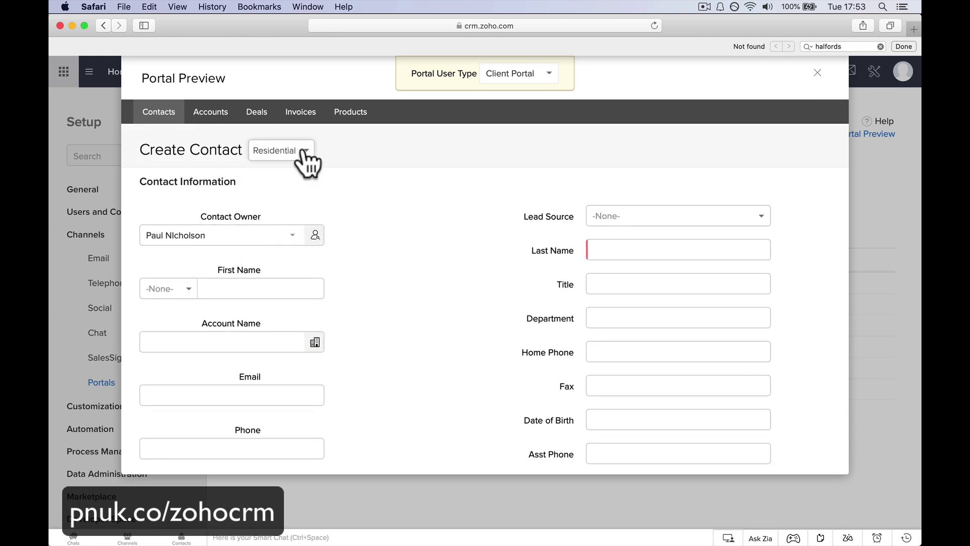
{"action": "left_click", "coordinate": [304, 152]}
{"action": "left_click", "coordinate": [298, 198]}
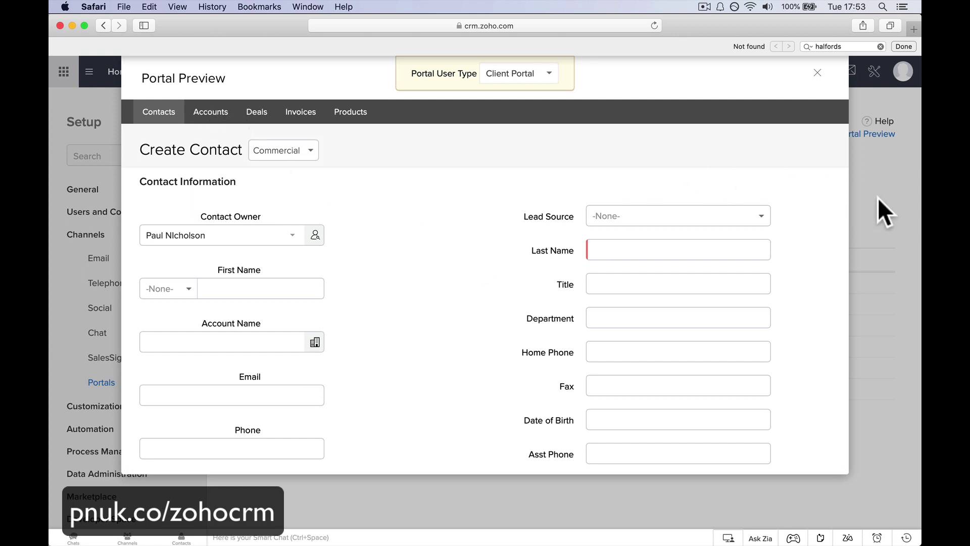
{"action": "left_click", "coordinate": [817, 74]}
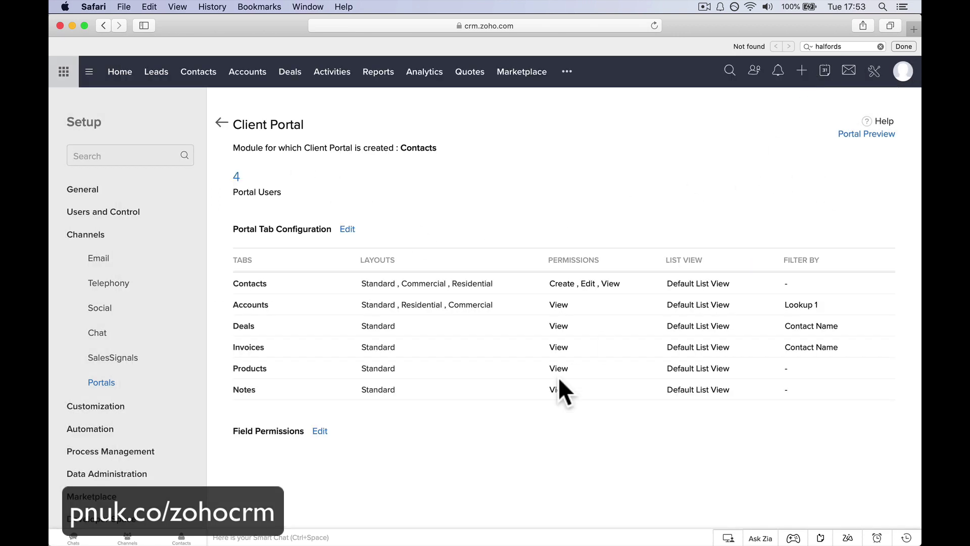
Reopen the tab configuration and limit Contacts and Accounts to the Standard layout only.
{"action": "left_click", "coordinate": [347, 229]}
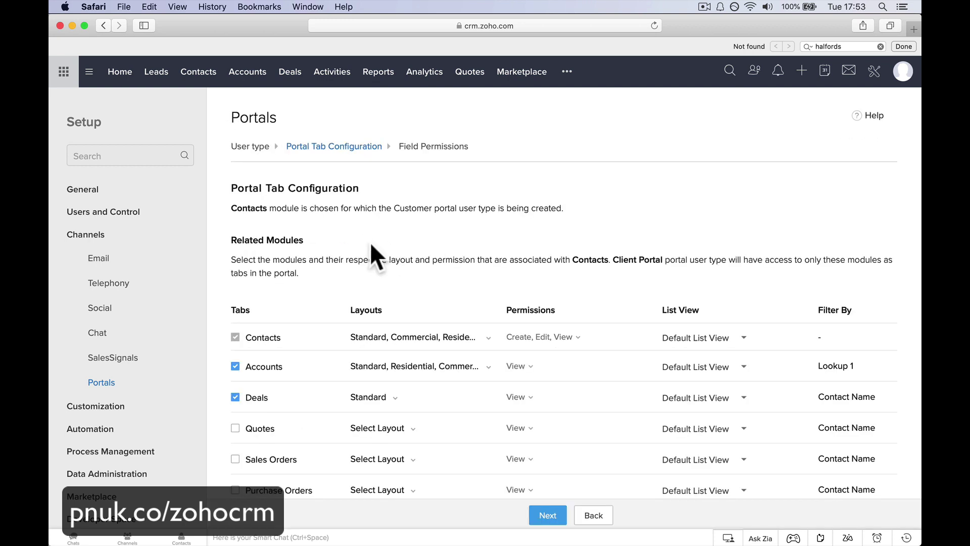
{"action": "left_click", "coordinate": [486, 340]}
{"action": "left_click", "coordinate": [405, 380]}
{"action": "left_click", "coordinate": [401, 401]}
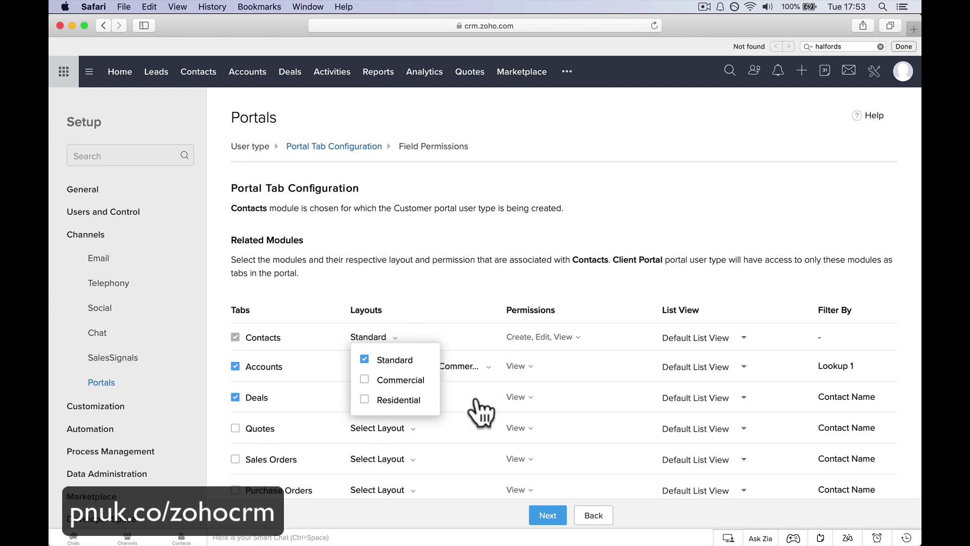
{"action": "left_click", "coordinate": [477, 368]}
{"action": "left_click", "coordinate": [416, 416]}
{"action": "left_click", "coordinate": [417, 429]}
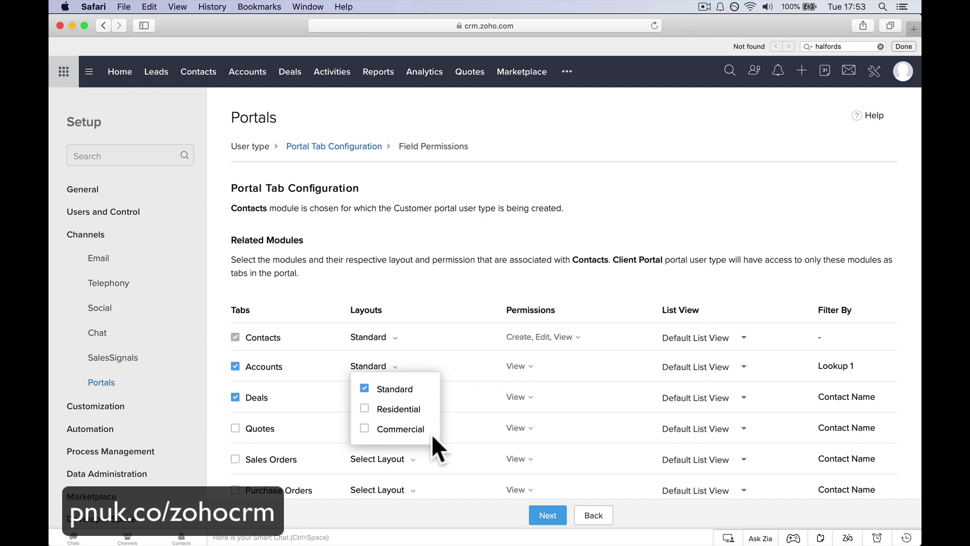
Save the Contacts, Accounts and Deals field permissions and finish the portal setup.
{"action": "left_click", "coordinate": [546, 516]}
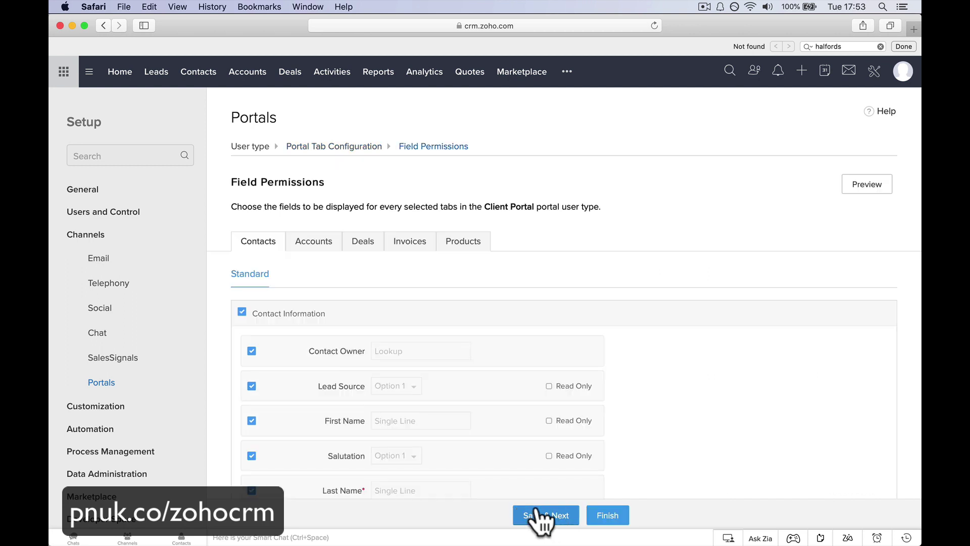
{"action": "left_click", "coordinate": [541, 516]}
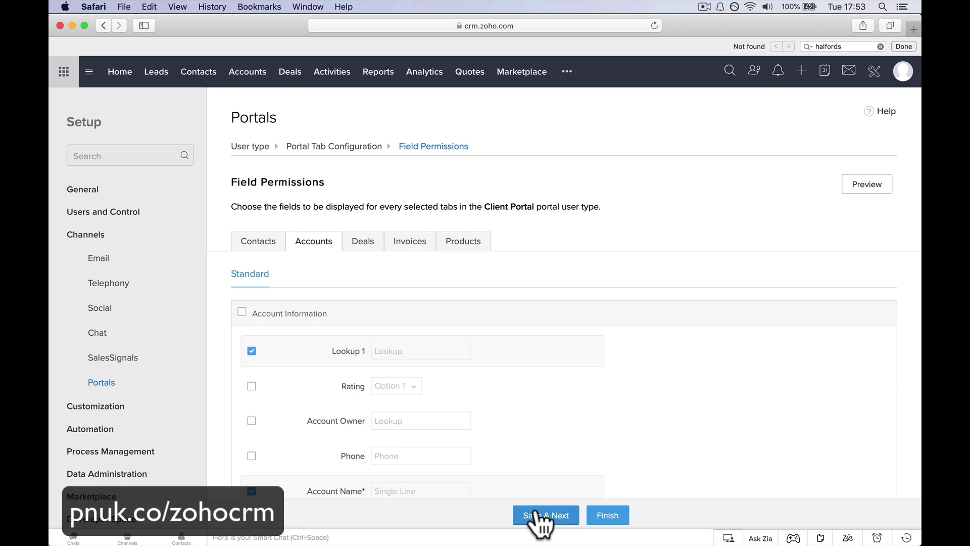
{"action": "left_click", "coordinate": [556, 517]}
{"action": "scroll", "coordinate": [570, 399], "scroll_direction": "down", "scroll_amount": 5}
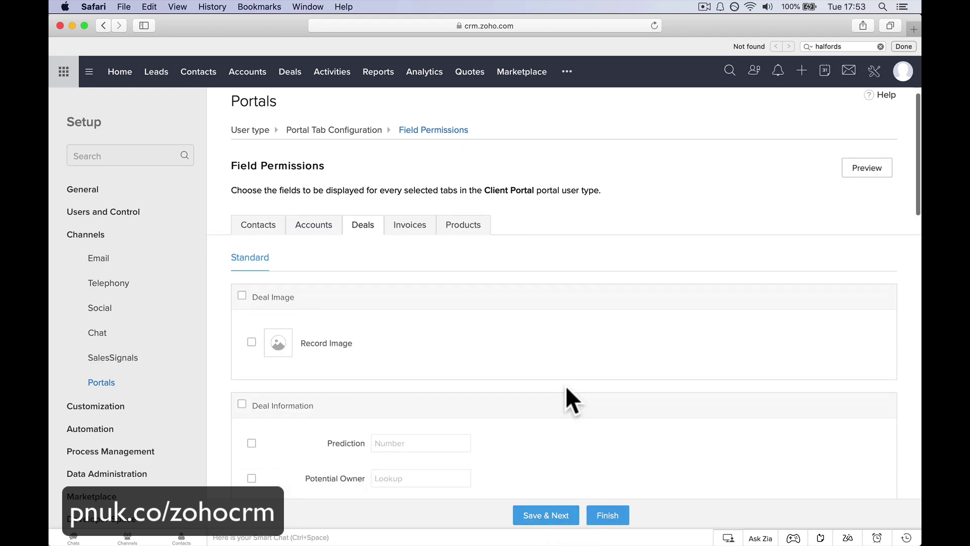
{"action": "left_click", "coordinate": [607, 518]}
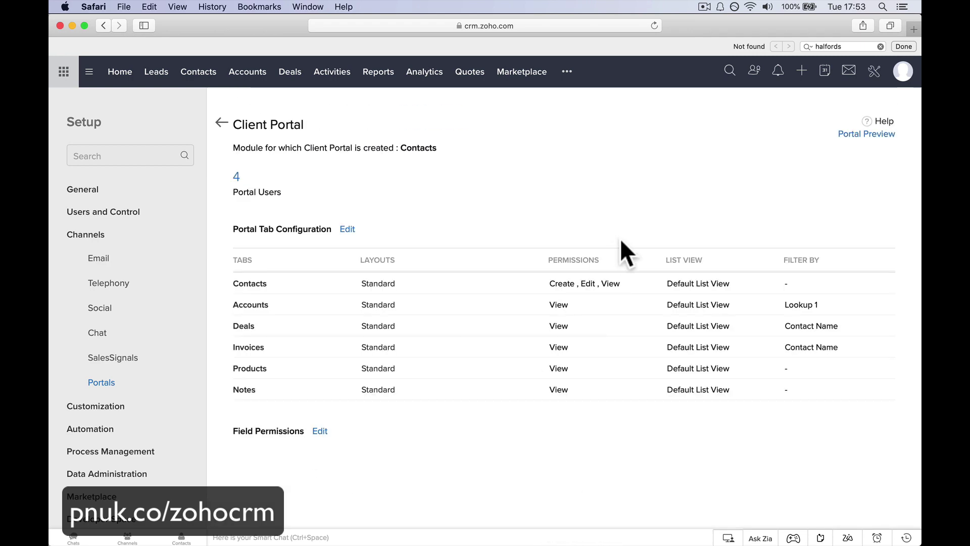
{"action": "left_click", "coordinate": [867, 135]}
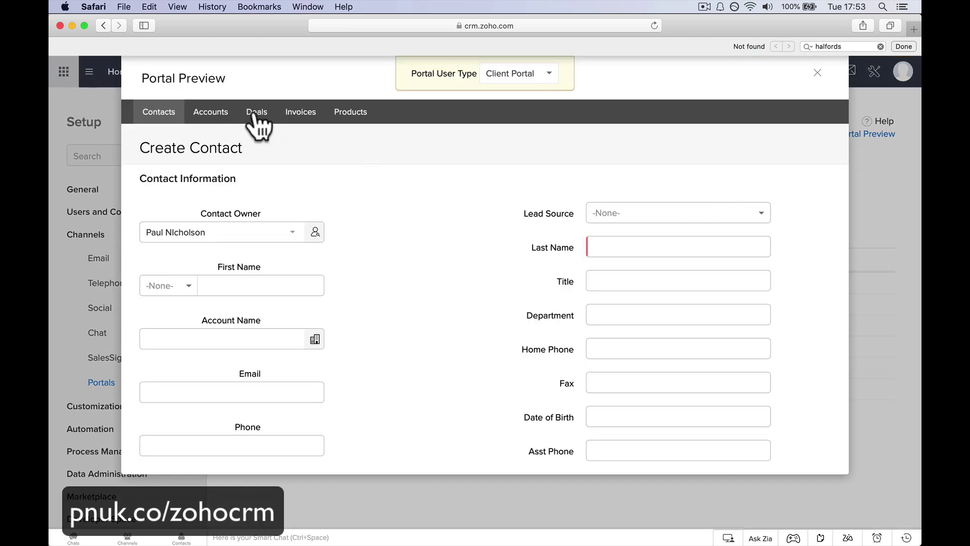
{"action": "left_click", "coordinate": [212, 109]}
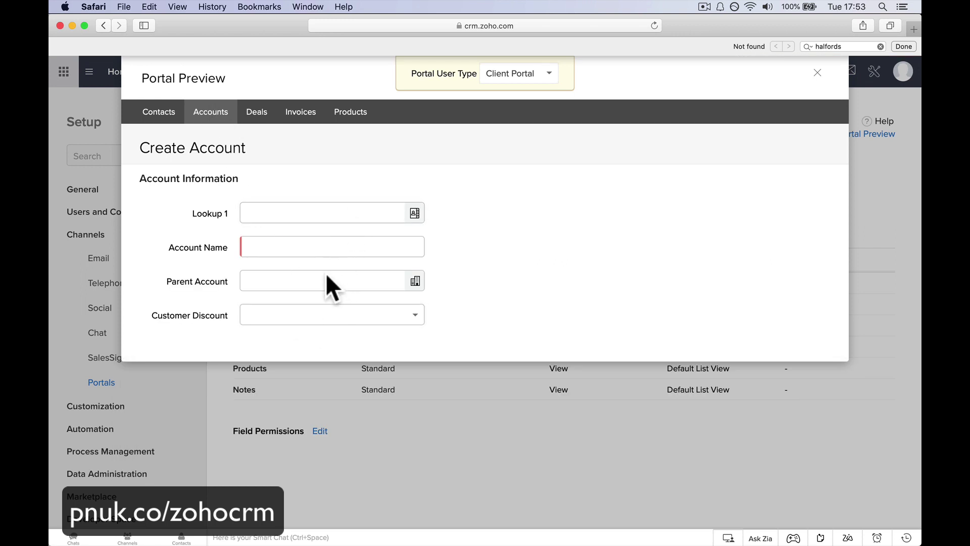
{"action": "left_click", "coordinate": [255, 114]}
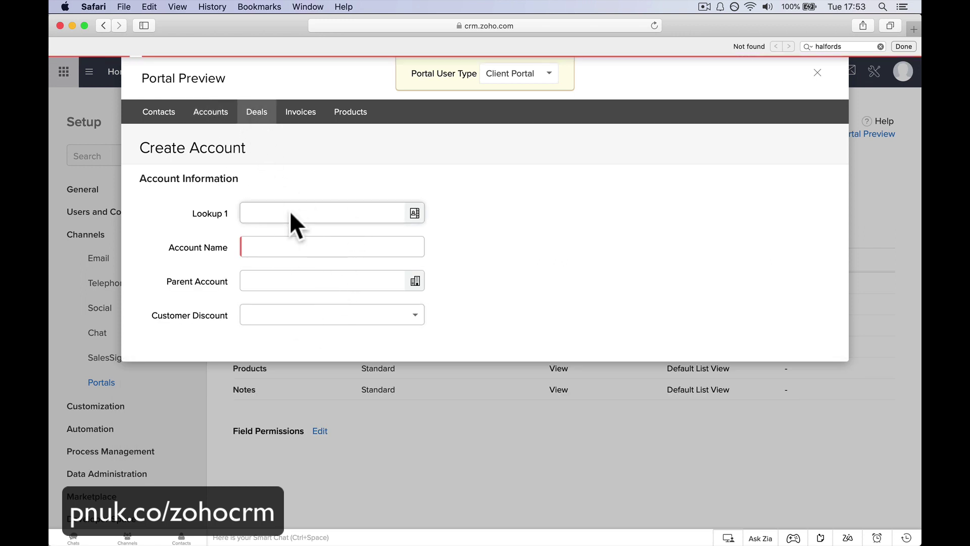
{"action": "left_click", "coordinate": [302, 115]}
{"action": "left_click", "coordinate": [351, 113]}
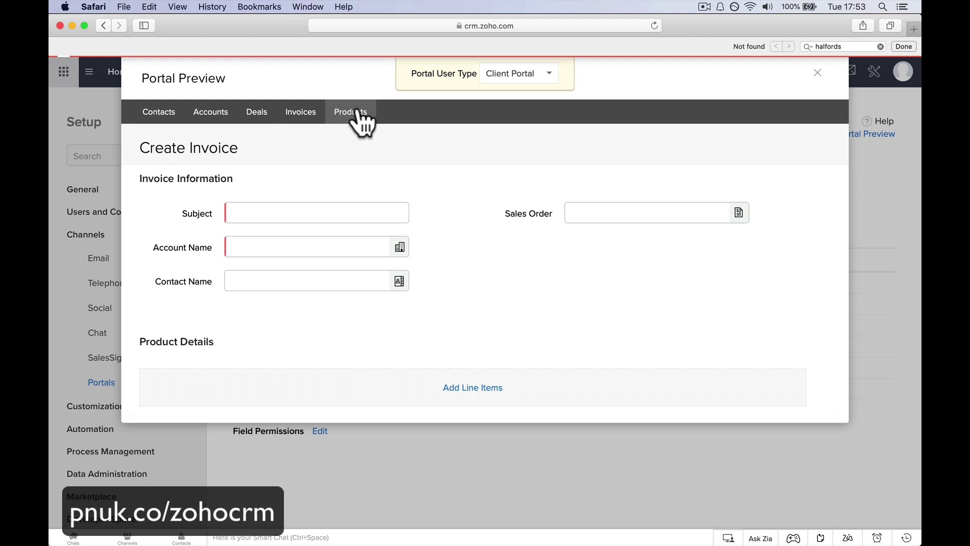
{"action": "left_click", "coordinate": [818, 73]}
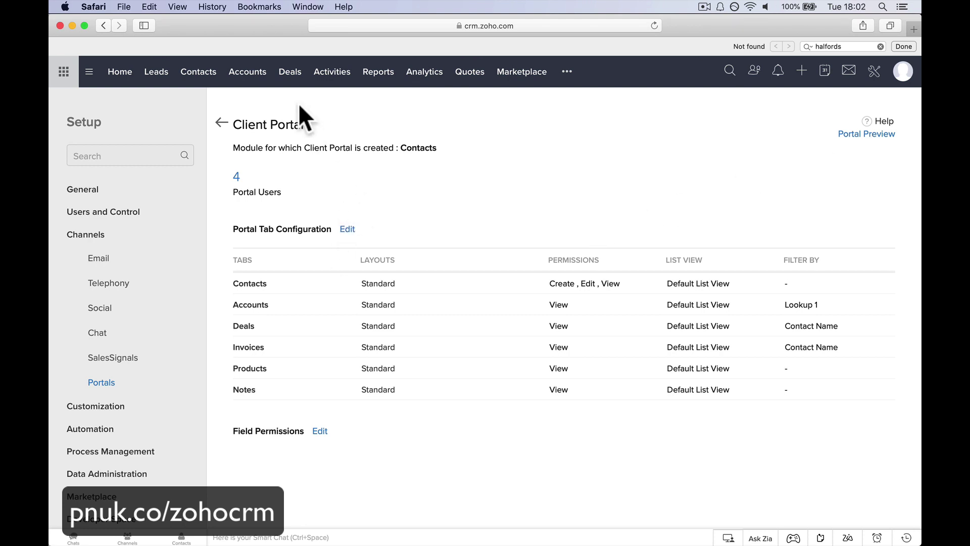
Open the contact's record and send a portal invitation with Client Portal as user type.
{"action": "left_click", "coordinate": [194, 75]}
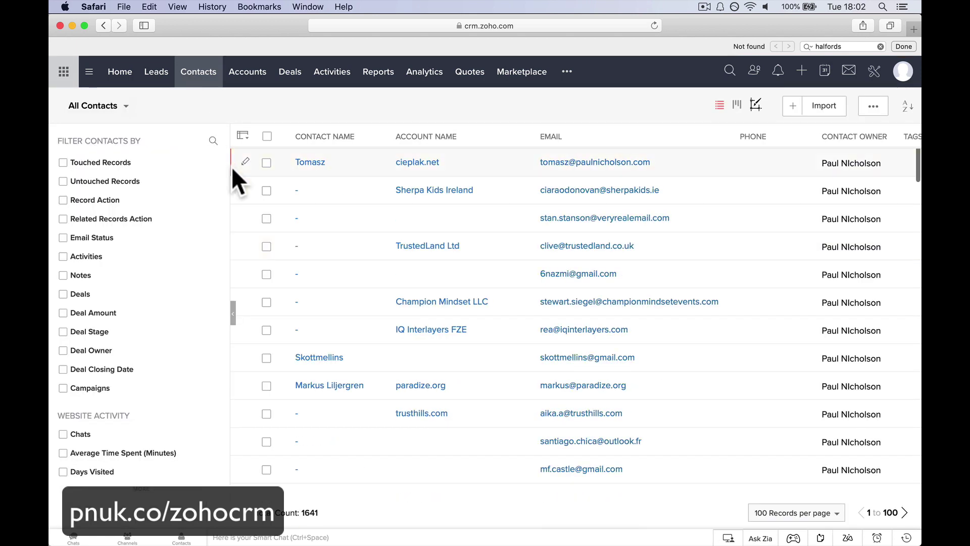
{"action": "left_click", "coordinate": [308, 163]}
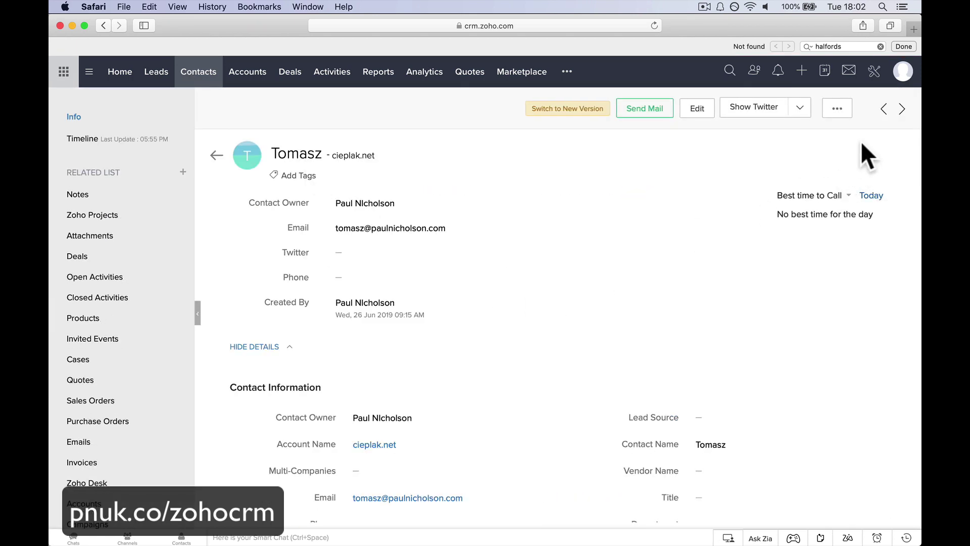
{"action": "left_click", "coordinate": [840, 112]}
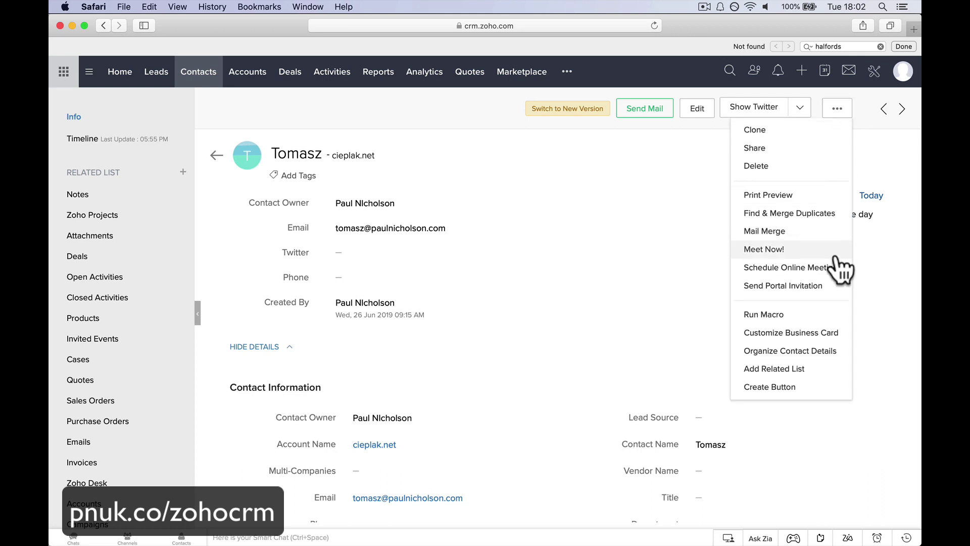
{"action": "left_click", "coordinate": [824, 292]}
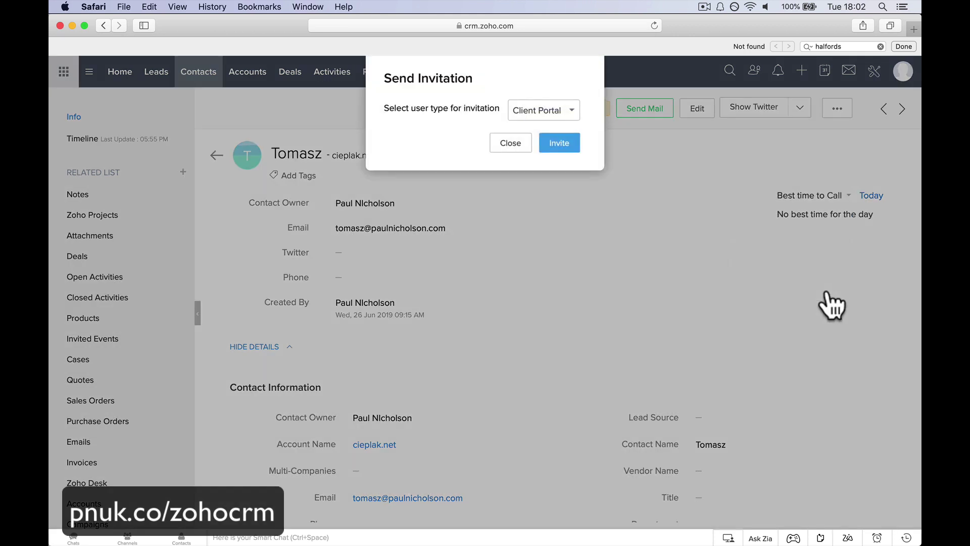
{"action": "left_click", "coordinate": [556, 108]}
{"action": "left_click", "coordinate": [556, 110]}
{"action": "left_click", "coordinate": [554, 144]}
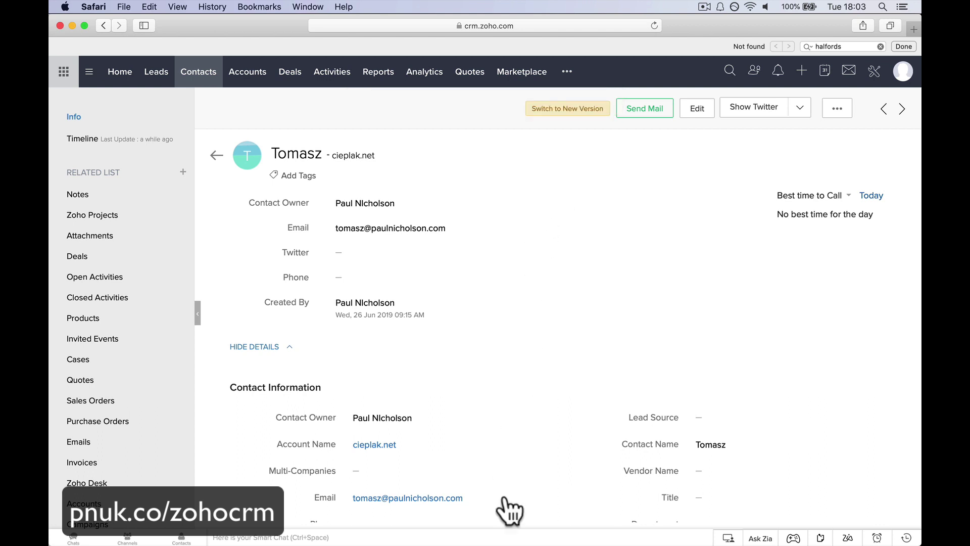
{"action": "mouse_move", "coordinate": [517, 542]}
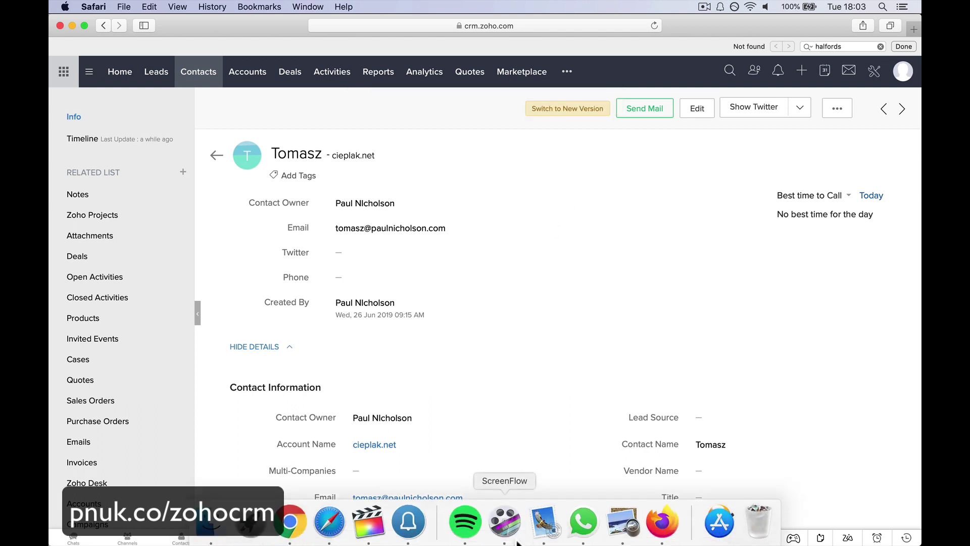
Open the 'You are Invited to Join z1trial's Portal' email in Mail.
{"action": "left_click", "coordinate": [546, 537]}
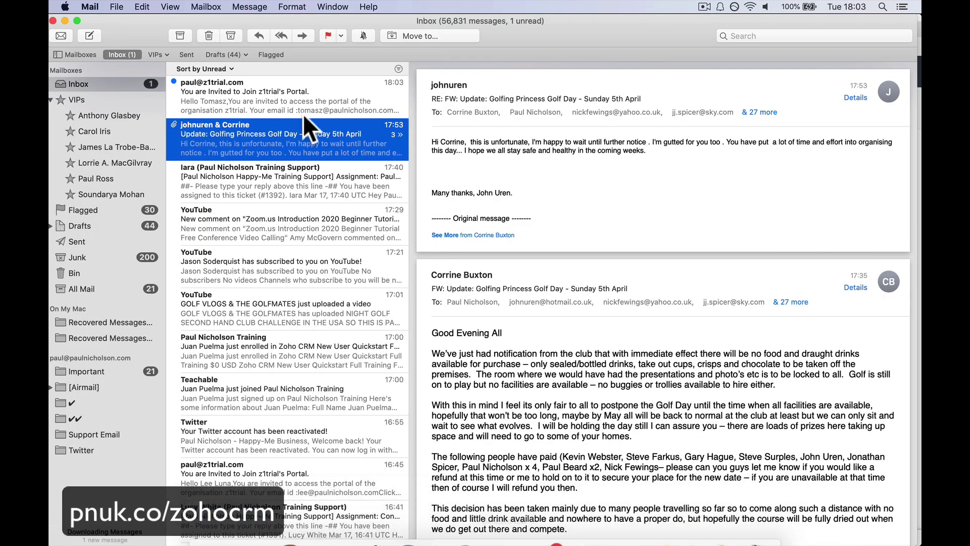
{"action": "left_click", "coordinate": [300, 86]}
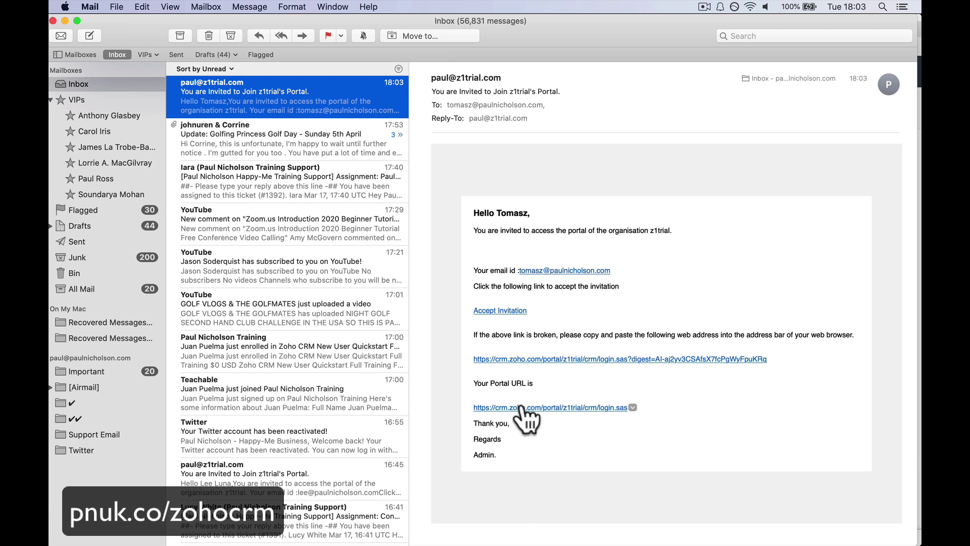
Accept the portal invitation, set and confirm a new portal password, and dismiss Chrome's save prompt.
{"action": "left_click", "coordinate": [500, 310]}
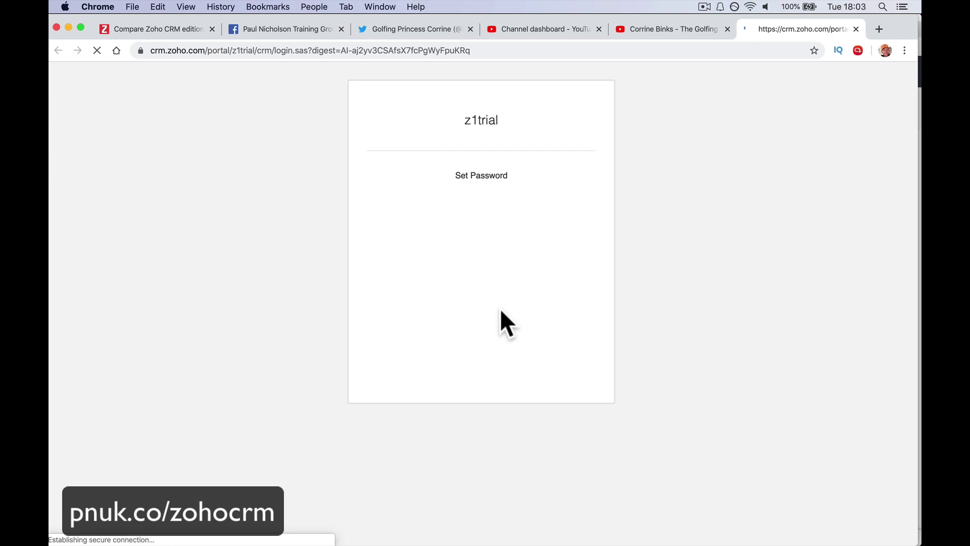
{"action": "left_click", "coordinate": [454, 227]}
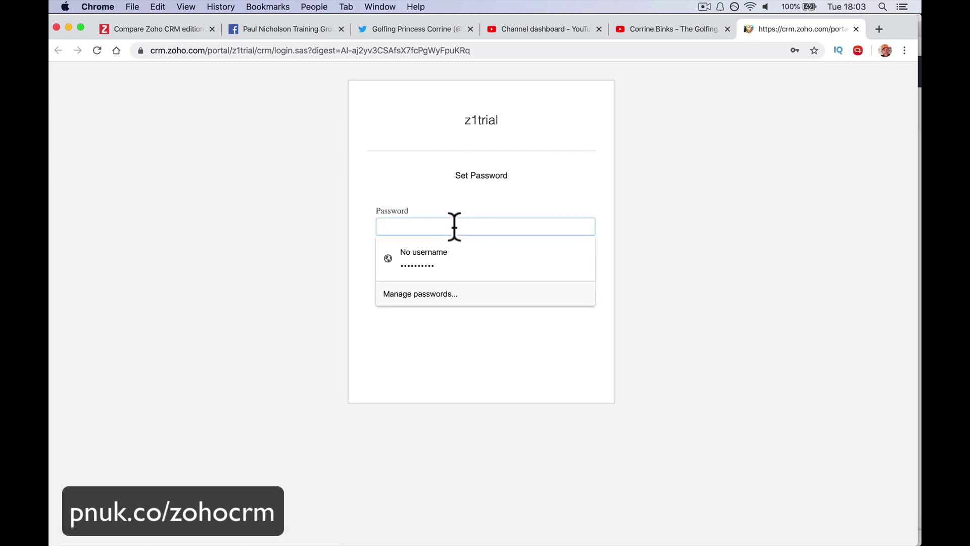
{"action": "type", "text": "••••••••"}
{"action": "key", "text": "Tab"}
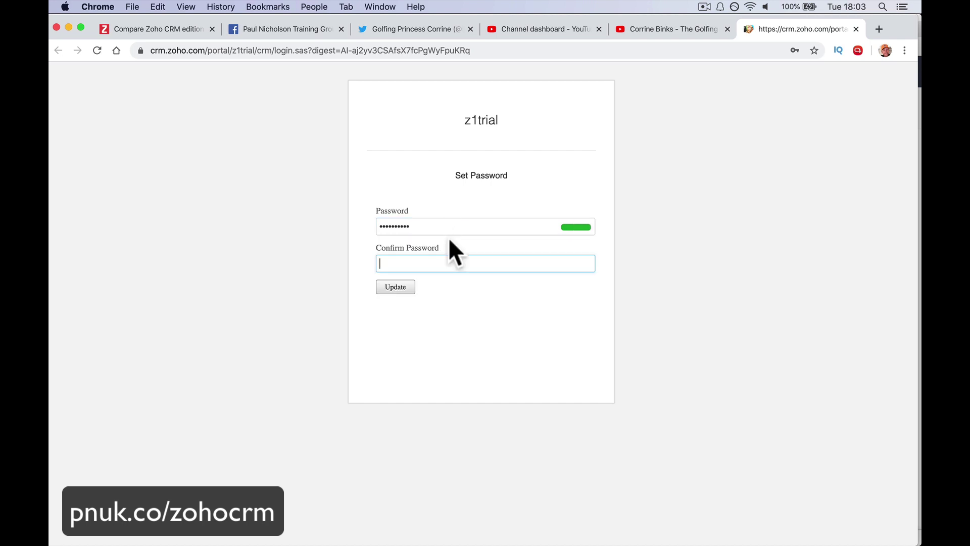
{"action": "type", "text": "•••"}
{"action": "left_click", "coordinate": [404, 289]}
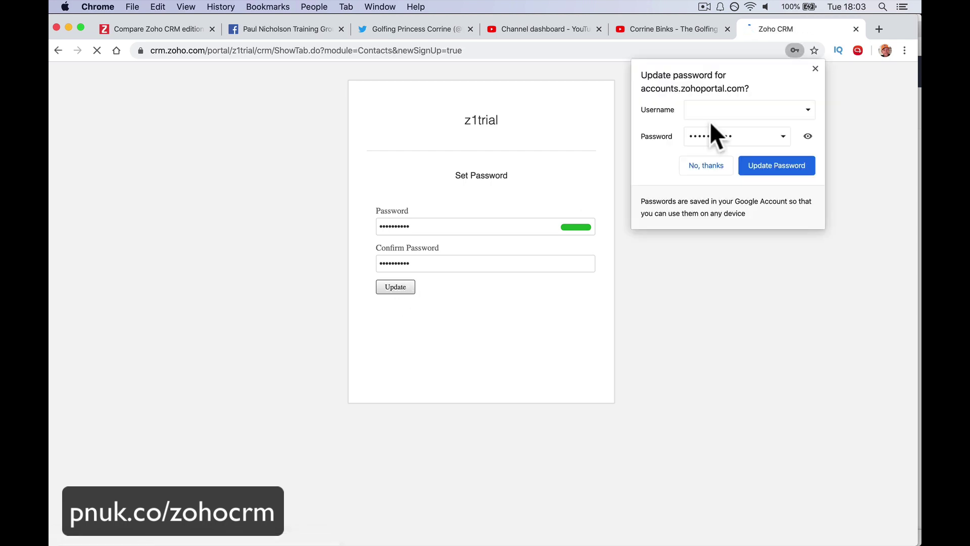
{"action": "left_click", "coordinate": [815, 69]}
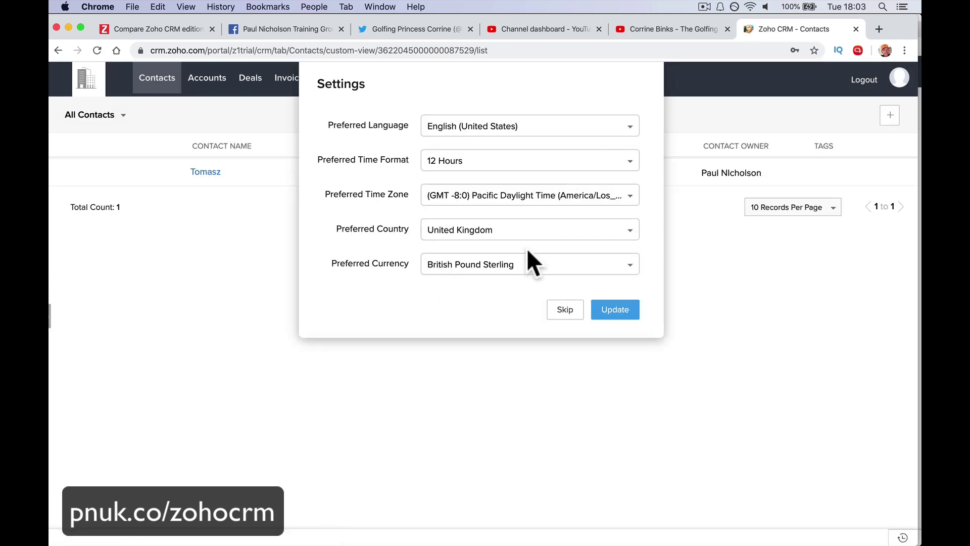
Open the contact's own portal record and save an updated Twitter handle.
{"action": "left_click", "coordinate": [622, 312]}
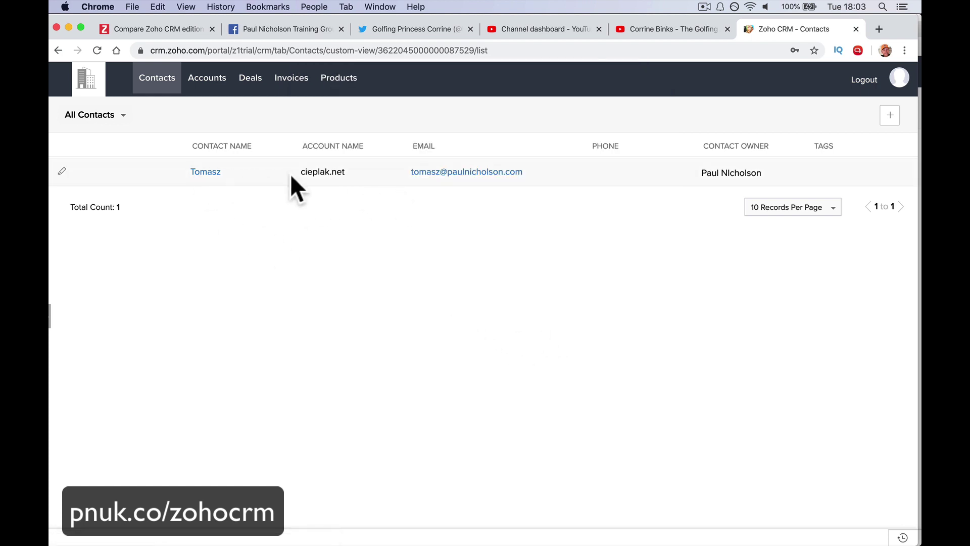
{"action": "left_click", "coordinate": [206, 173]}
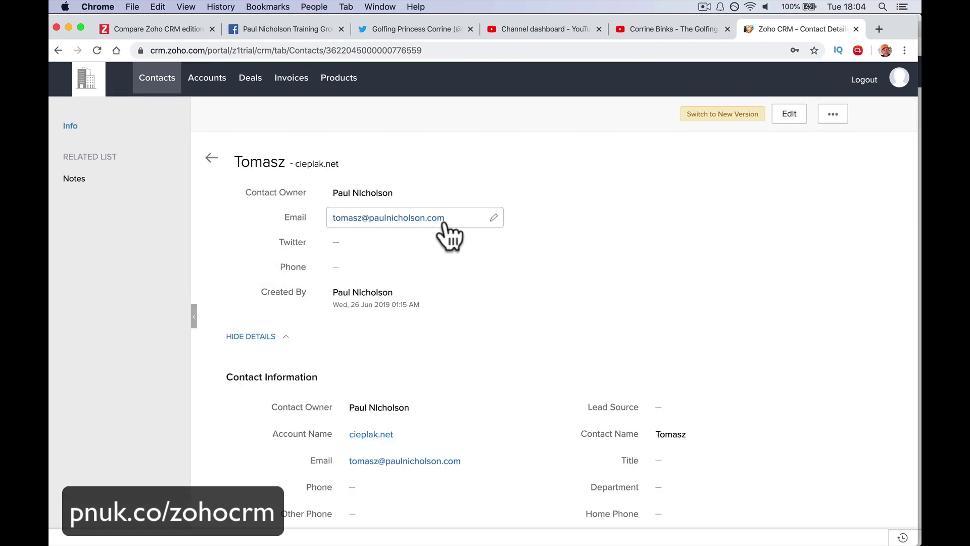
{"action": "left_click", "coordinate": [493, 217]}
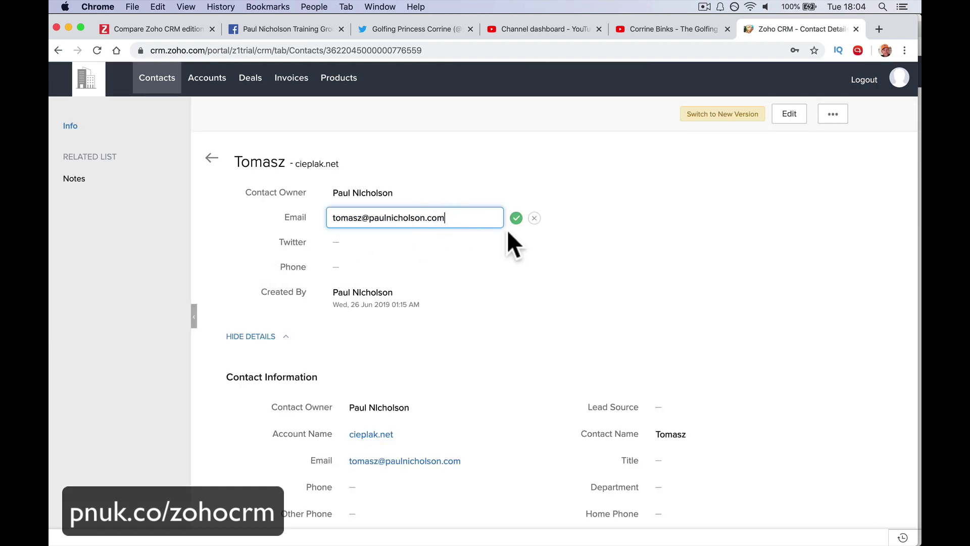
{"action": "left_click", "coordinate": [534, 218]}
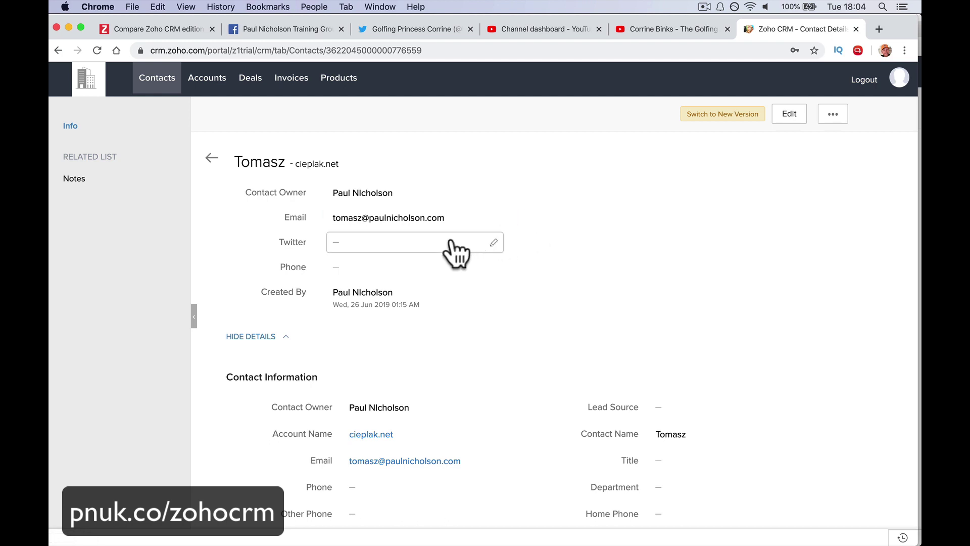
{"action": "left_click", "coordinate": [451, 246]}
{"action": "type", "text": "@paulnicholsongo"}
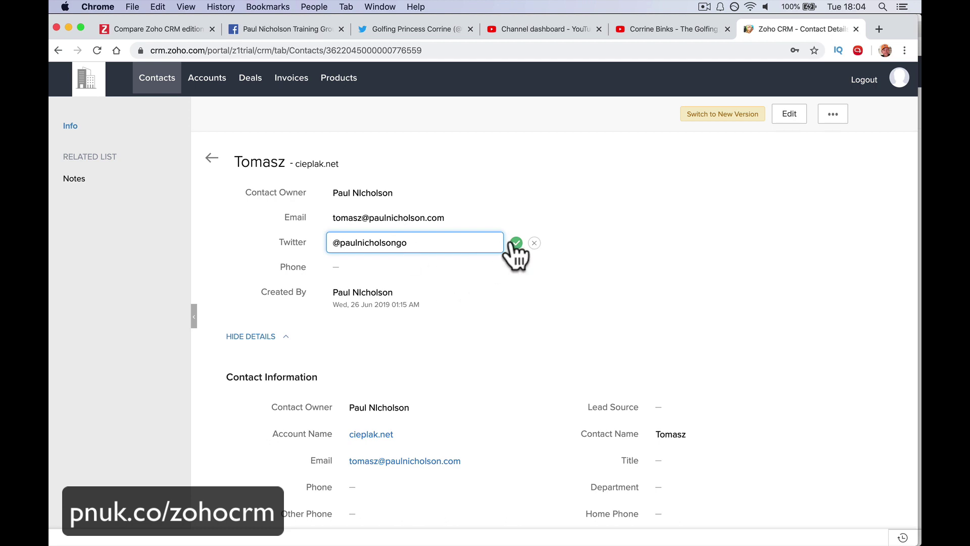
{"action": "left_click", "coordinate": [516, 243]}
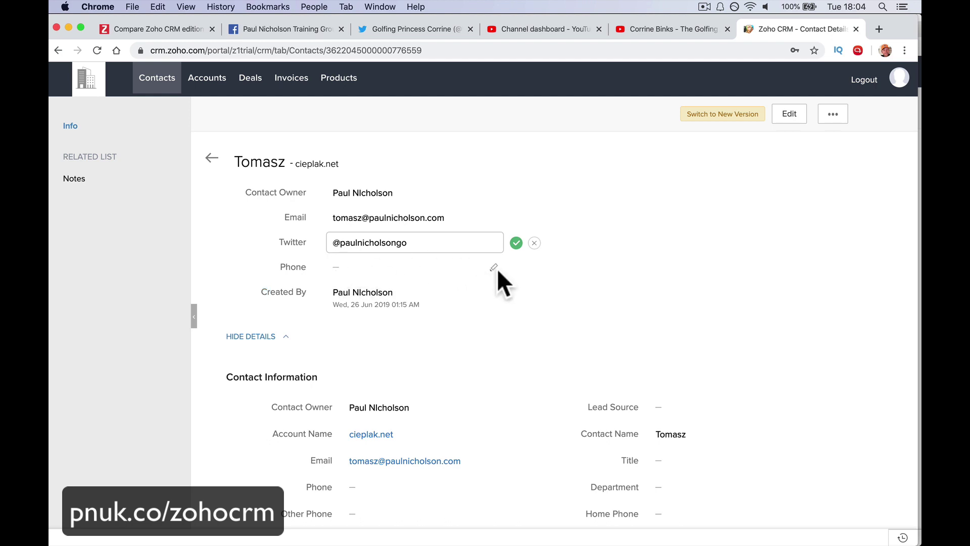
{"action": "left_click", "coordinate": [97, 50]}
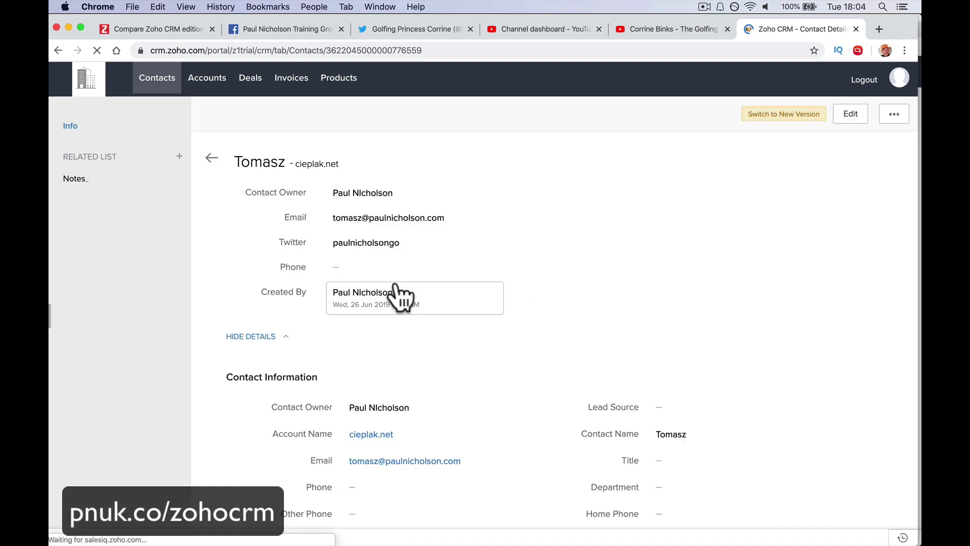
{"action": "left_click", "coordinate": [449, 268]}
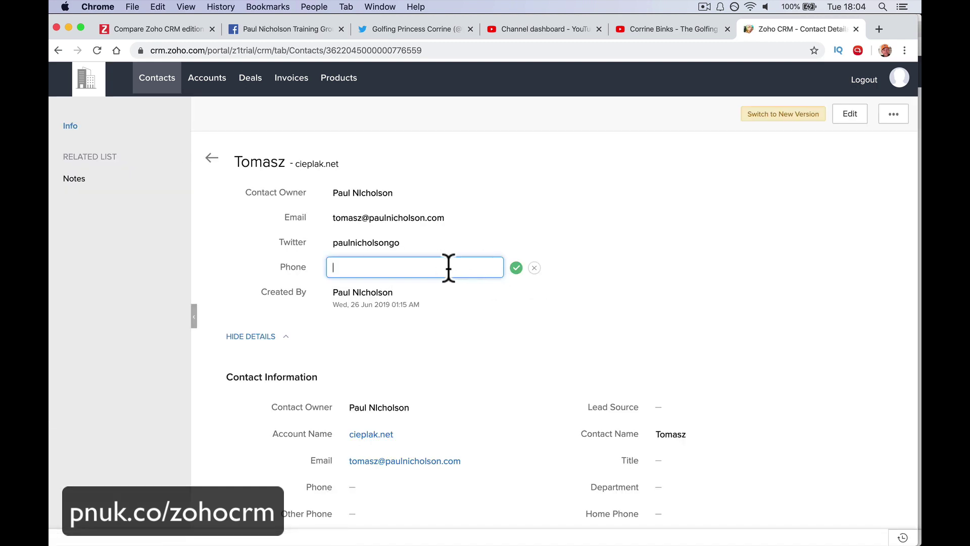
{"action": "type", "text": "0123456789"}
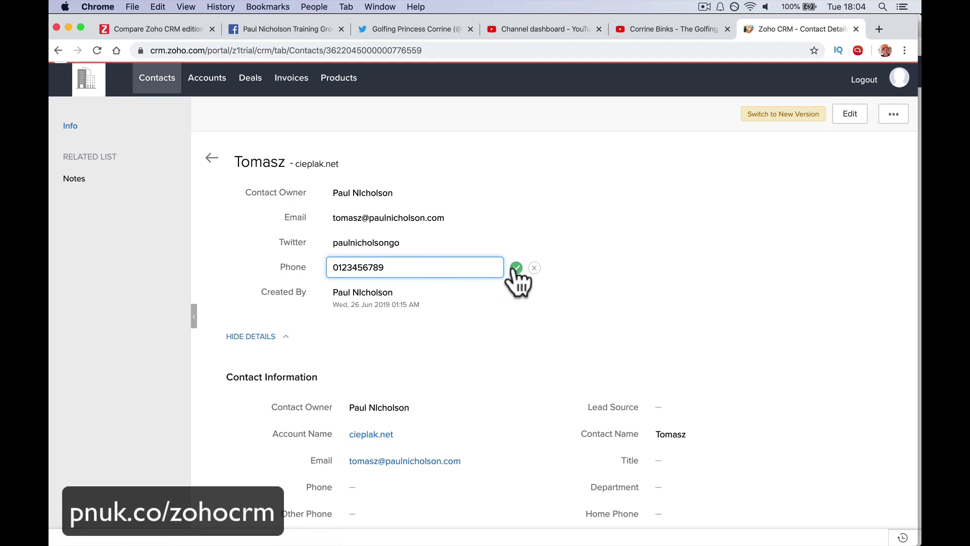
{"action": "left_click", "coordinate": [516, 268]}
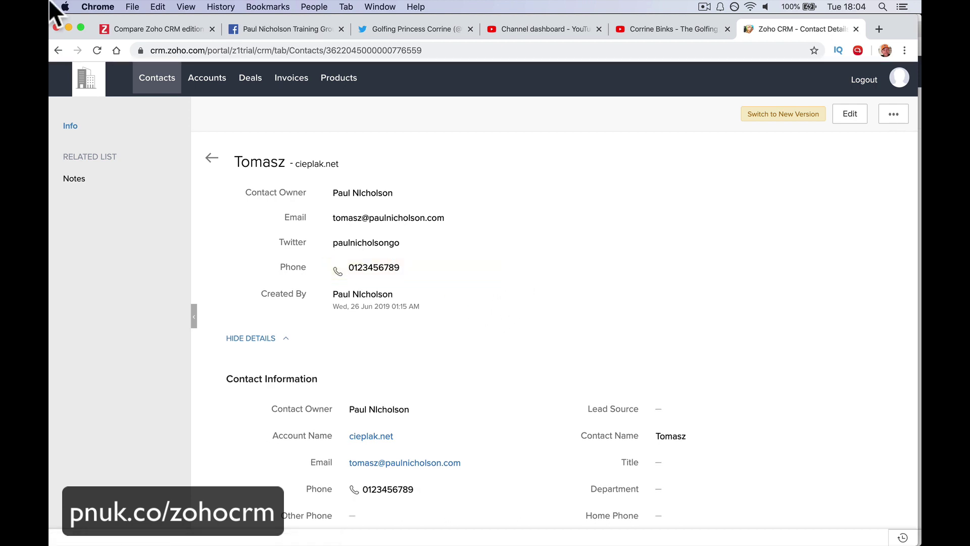
{"action": "left_click", "coordinate": [195, 90]}
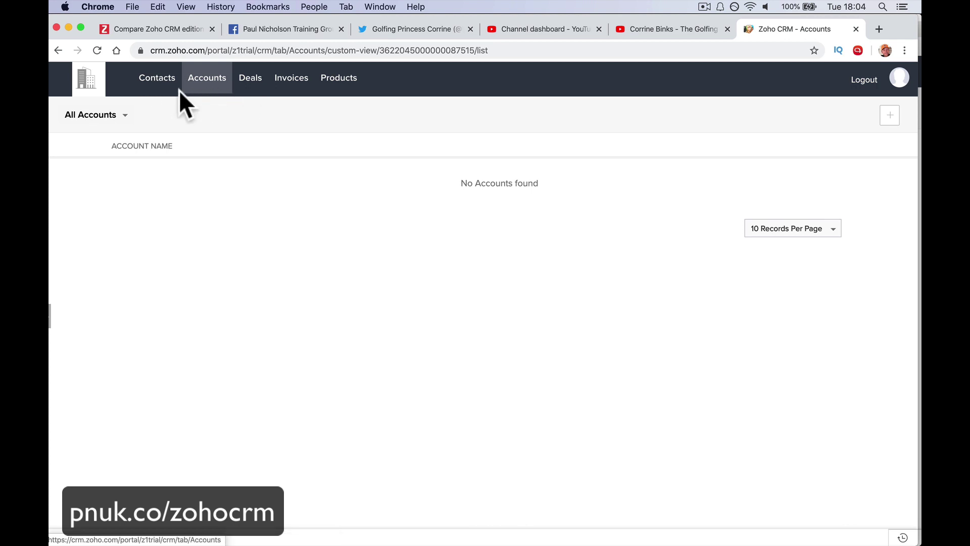
Browse the portal's Contacts, Deals, Invoices and Products lists.
{"action": "left_click", "coordinate": [167, 92]}
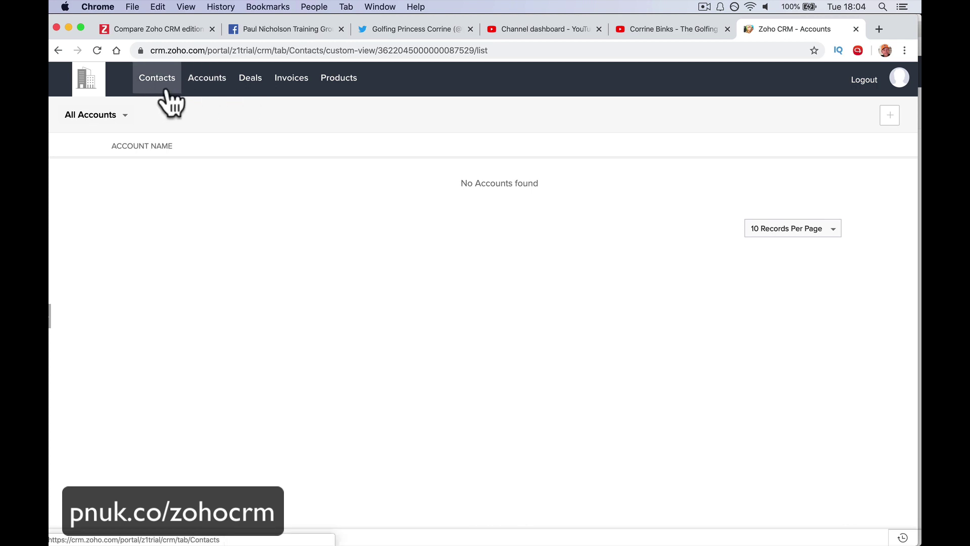
{"action": "left_click", "coordinate": [244, 82]}
{"action": "left_click", "coordinate": [293, 81]}
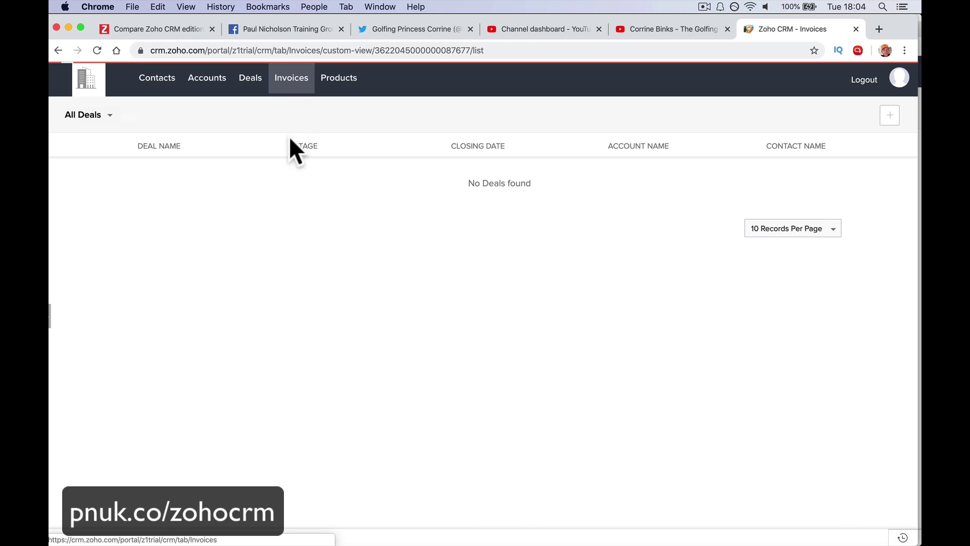
{"action": "left_click", "coordinate": [330, 88]}
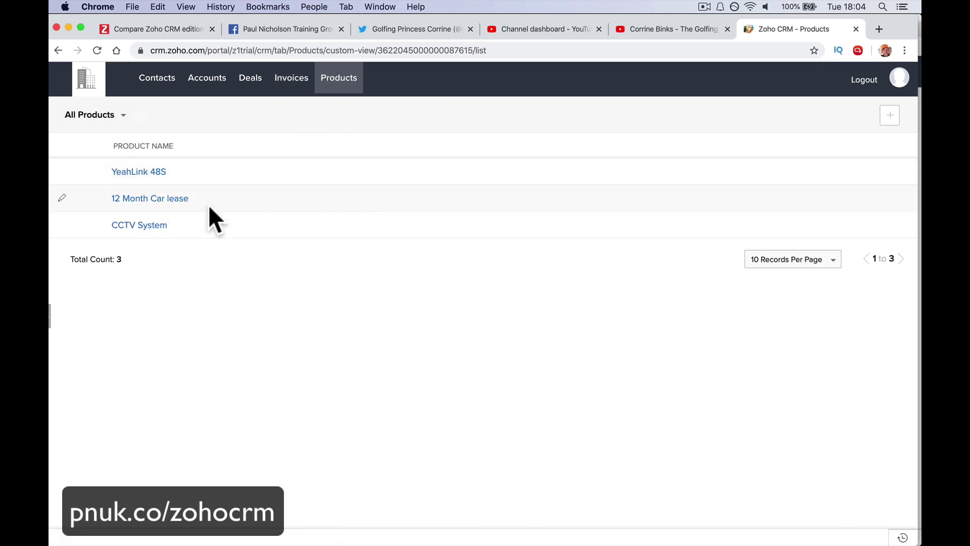
Open the YeahLink 48S product and its note box, then switch to the main CRM account.
{"action": "left_click", "coordinate": [158, 174]}
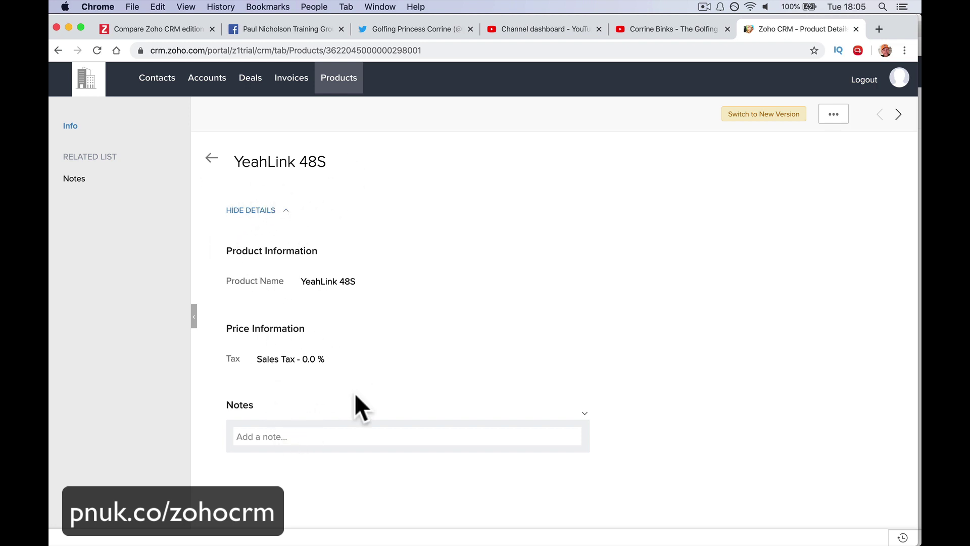
{"action": "left_click", "coordinate": [319, 436]}
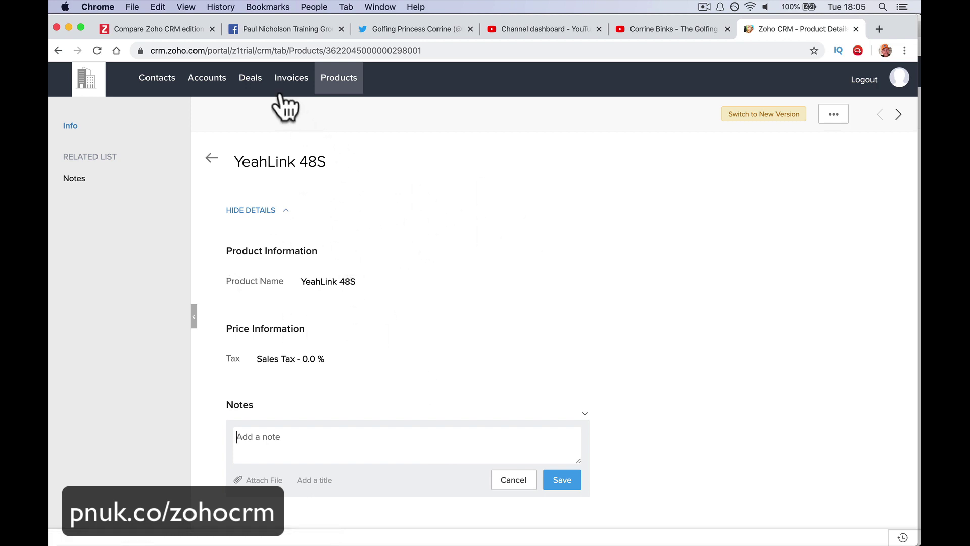
{"action": "left_click", "coordinate": [159, 80]}
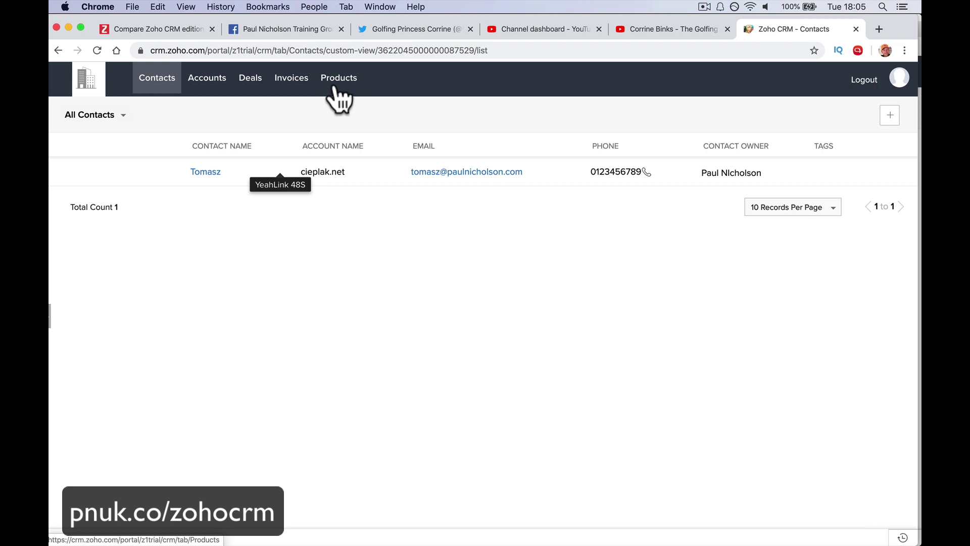
{"action": "left_click", "coordinate": [334, 85]}
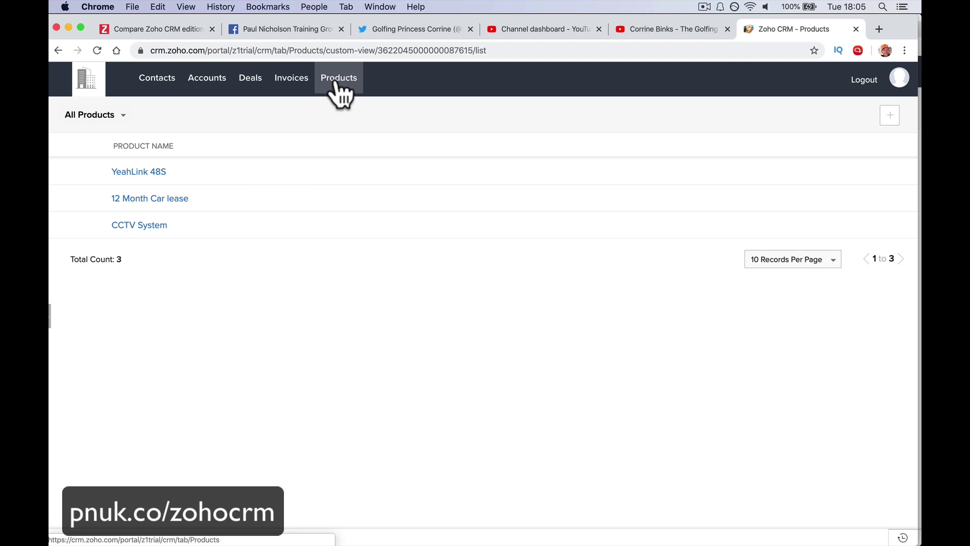
{"action": "left_click", "coordinate": [329, 521]}
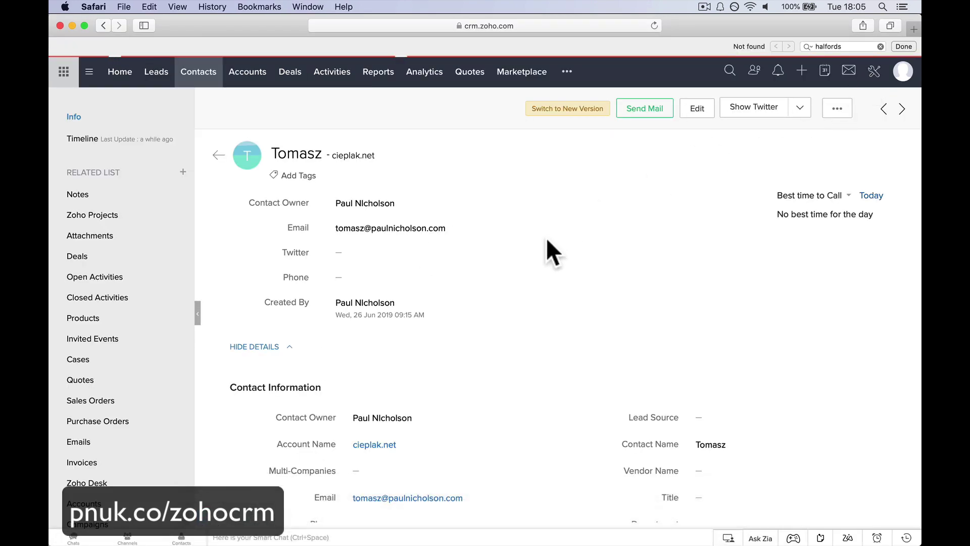
Review the Client Portal's Portal Tab Configuration under Setup > Channels > Portals.
{"action": "left_click", "coordinate": [446, 311]}
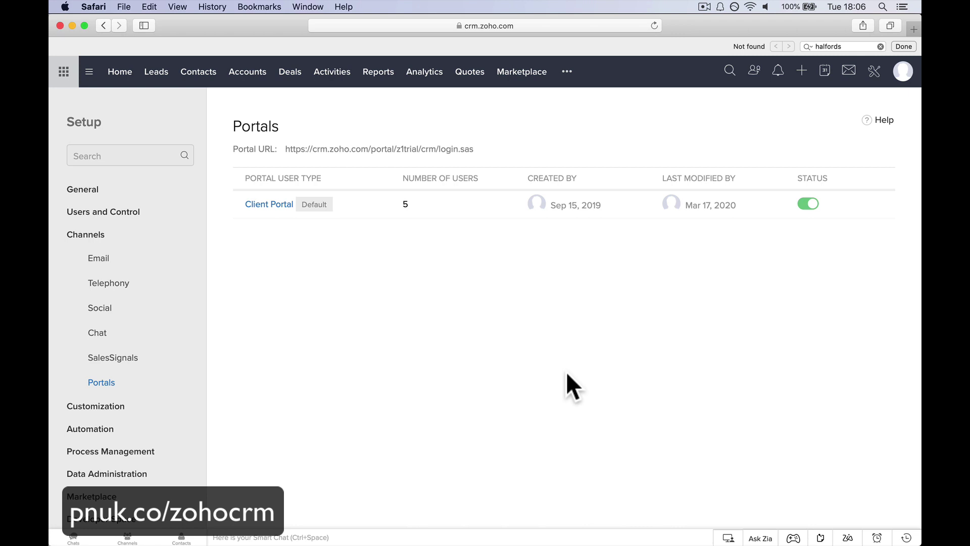
{"action": "left_click", "coordinate": [873, 76]}
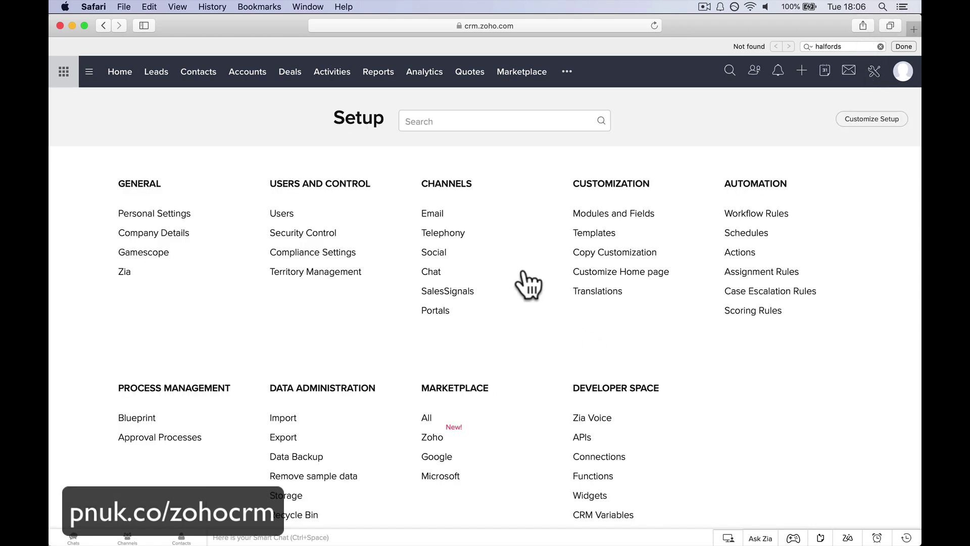
{"action": "left_click", "coordinate": [444, 309]}
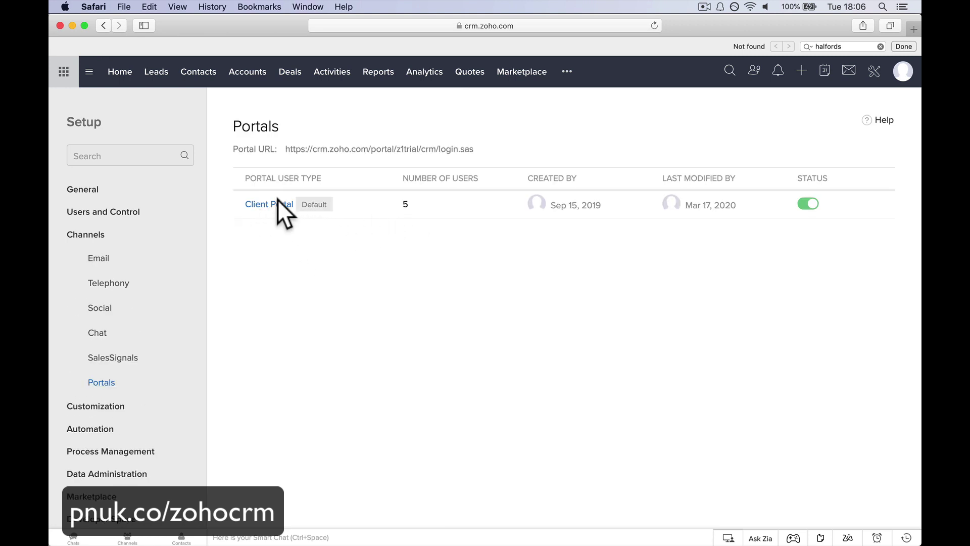
{"action": "left_click", "coordinate": [278, 202]}
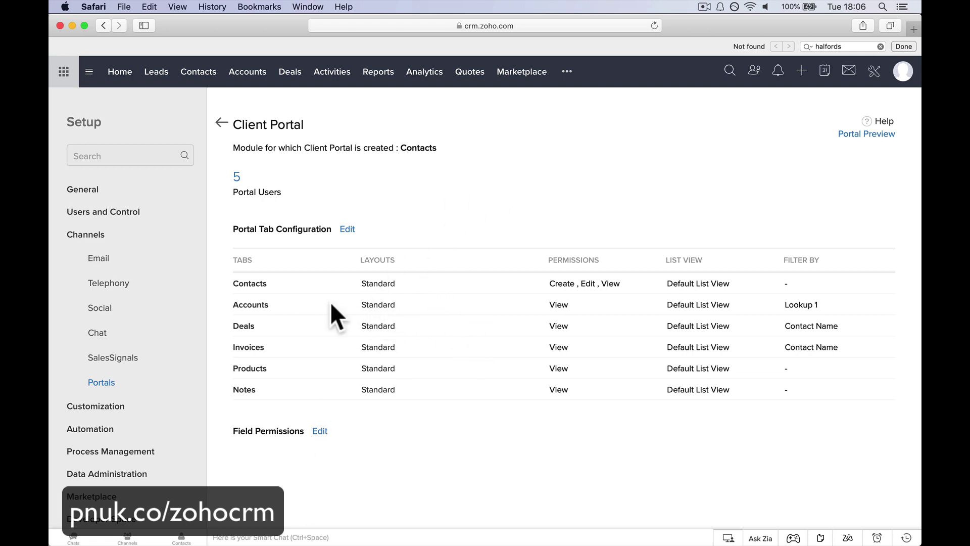
{"action": "left_click", "coordinate": [348, 229]}
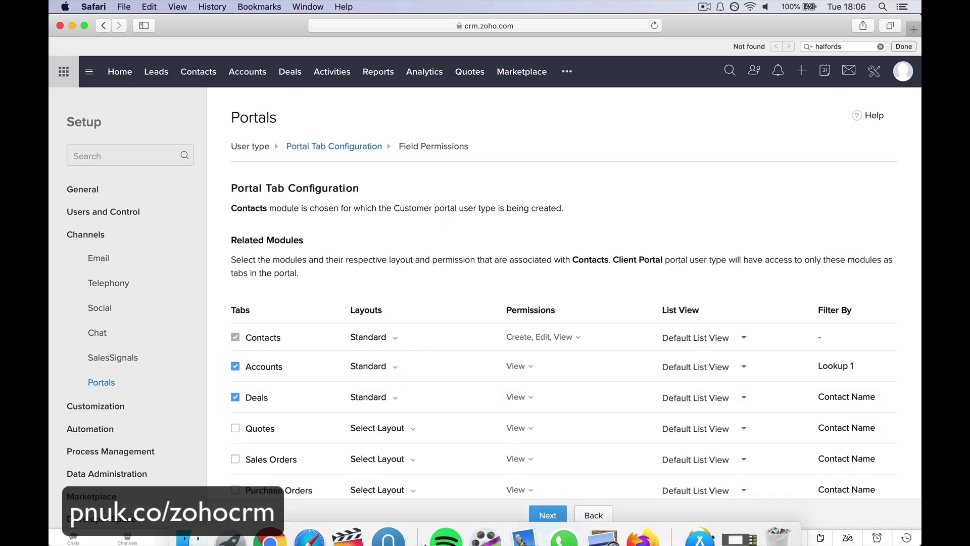
{"action": "left_click", "coordinate": [520, 523]}
{"action": "mouse_move", "coordinate": [528, 420]}
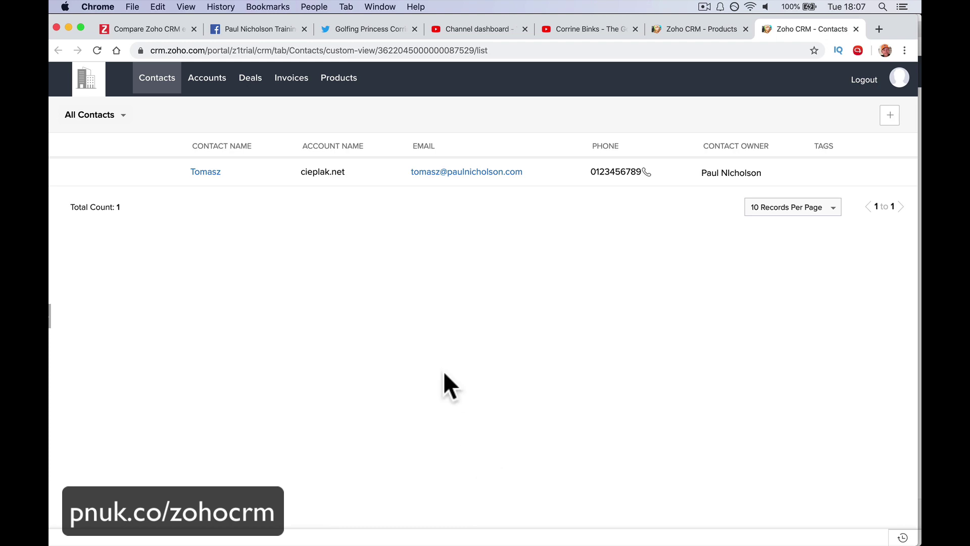
Enter pnuk.co/zohocrm in the address bar of another Chrome tab.
{"action": "left_click", "coordinate": [278, 33]}
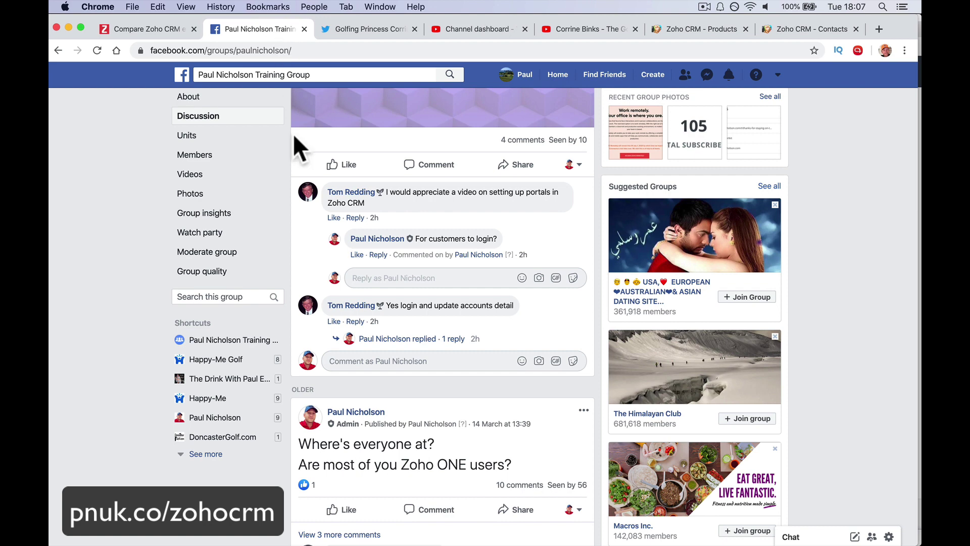
{"action": "scroll", "coordinate": [349, 255], "scroll_direction": "up", "scroll_amount": 5}
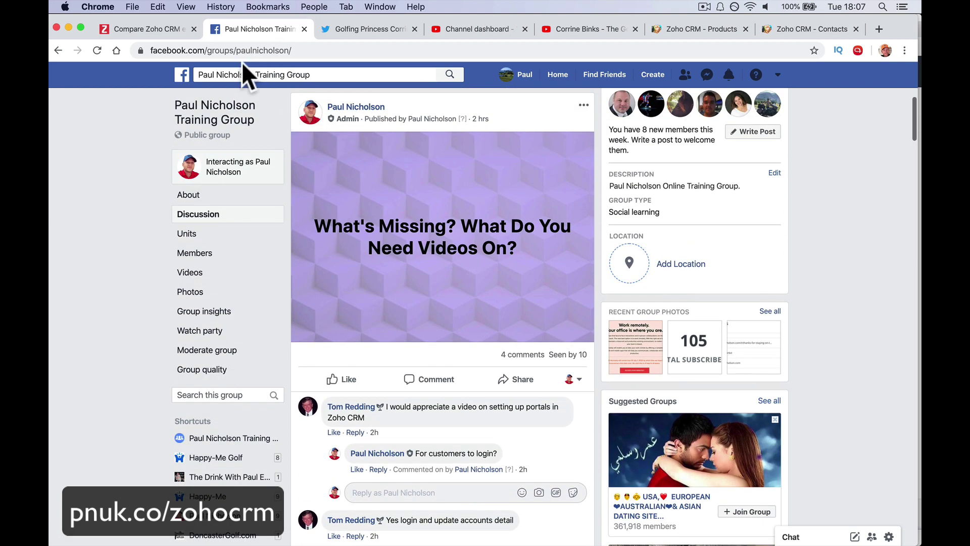
{"action": "left_click", "coordinate": [359, 30]}
{"action": "left_click", "coordinate": [358, 48]}
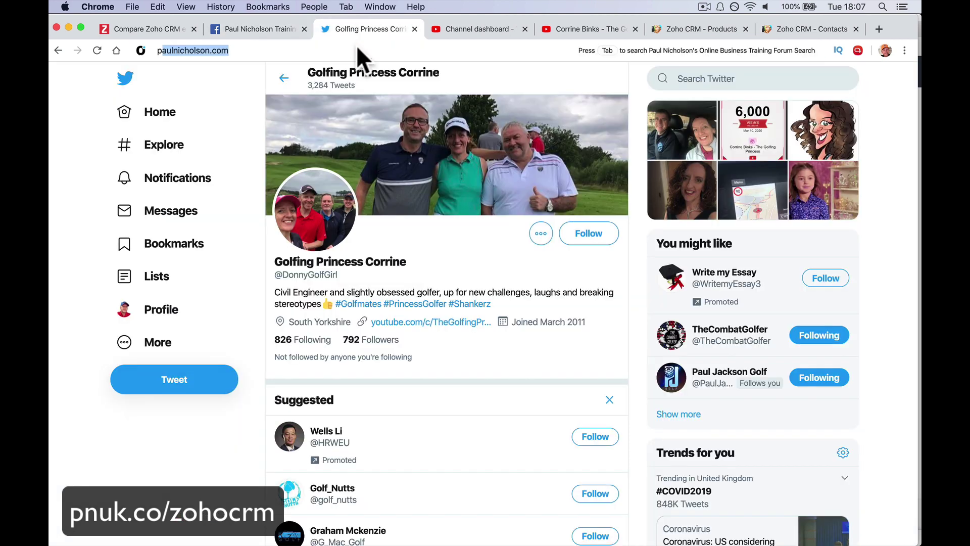
{"action": "type", "text": "pnuk.c/"}
{"action": "key", "text": "BackSpace"}
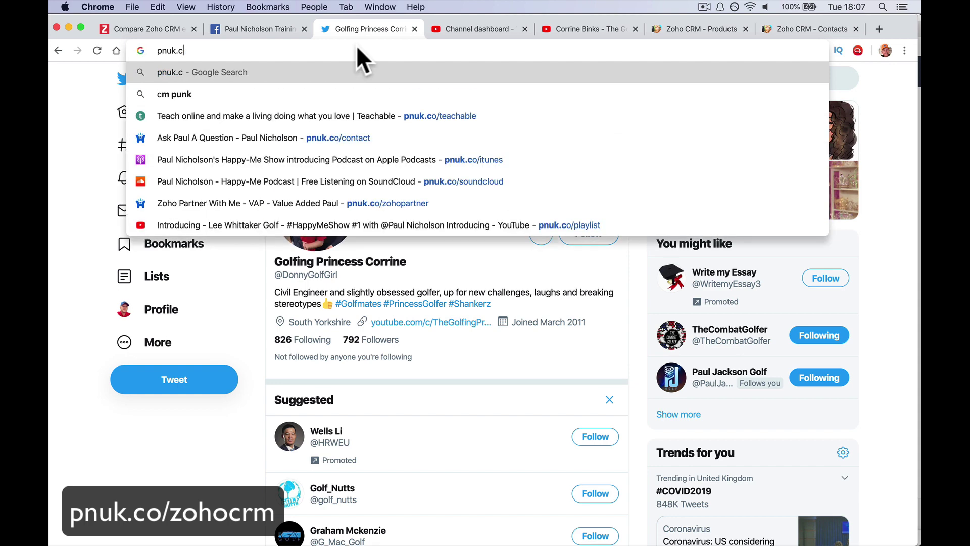
{"action": "type", "text": "o/"}
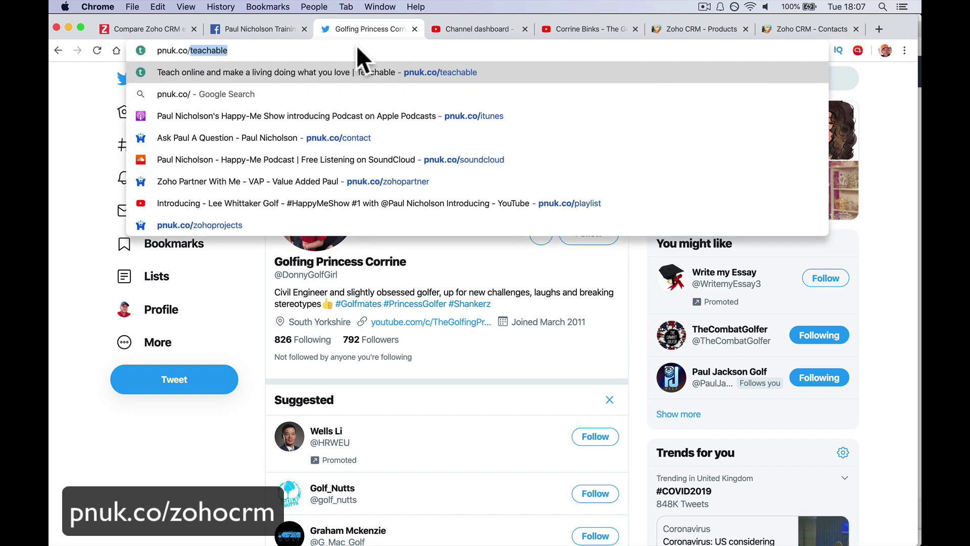
{"action": "type", "text": "zohocrm"}
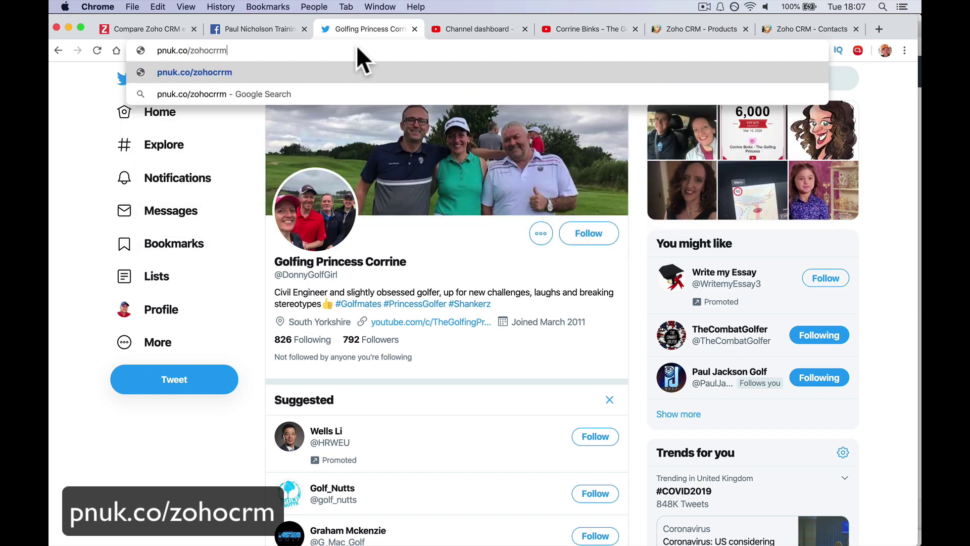
{"action": "key", "text": "Return"}
Retype pnuk.co/zohocrm after the 404 page, then return to the Facebook group tab.
{"action": "left_click", "coordinate": [280, 50]}
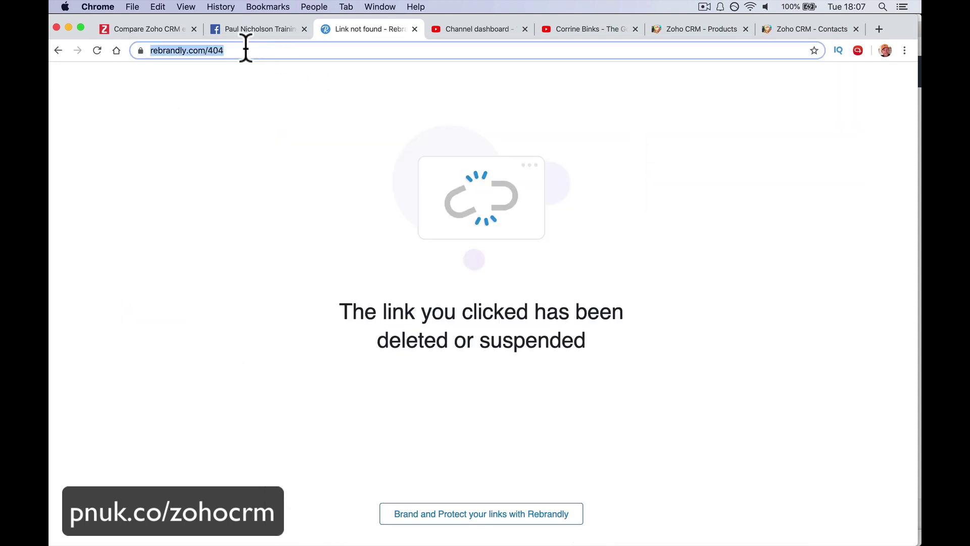
{"action": "type", "text": "pnuk.co/oh"}
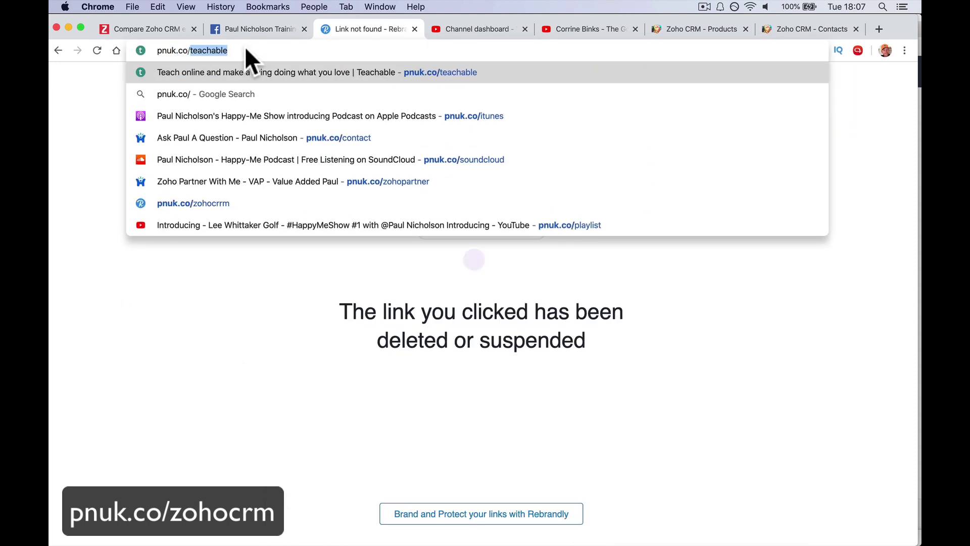
{"action": "key", "text": "BackSpace"}
{"action": "key", "text": "BackSpace"}
{"action": "type", "text": "zoho"}
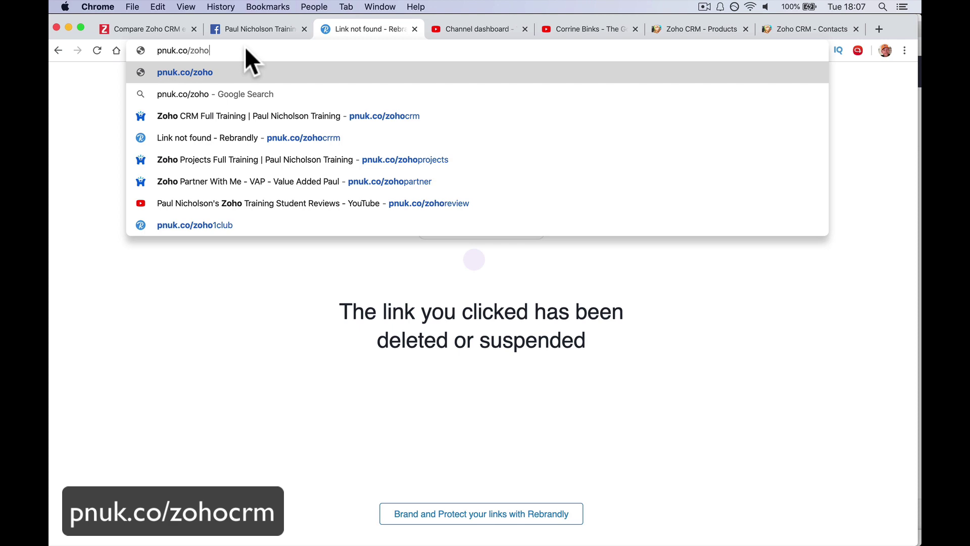
{"action": "type", "text": "crm"}
{"action": "key", "text": "Return"}
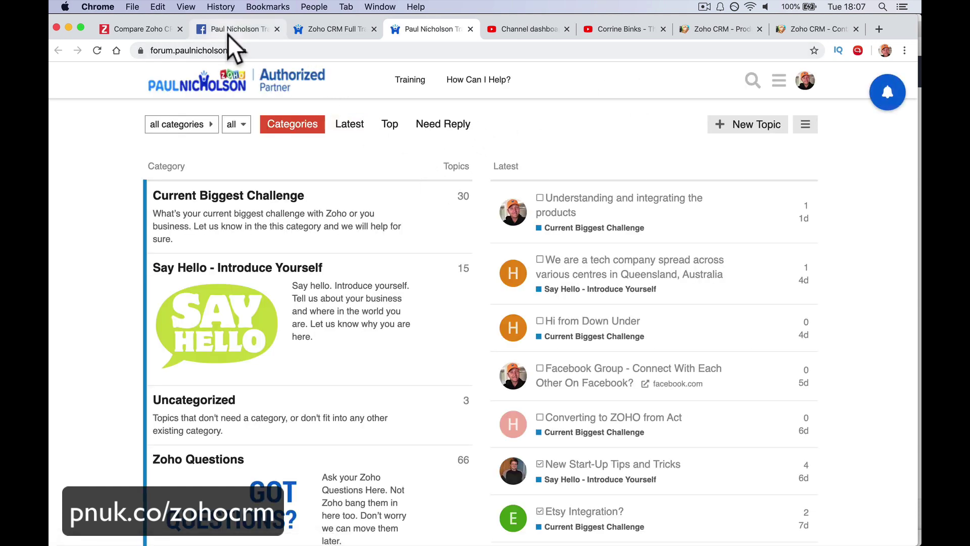
{"action": "left_click", "coordinate": [229, 30]}
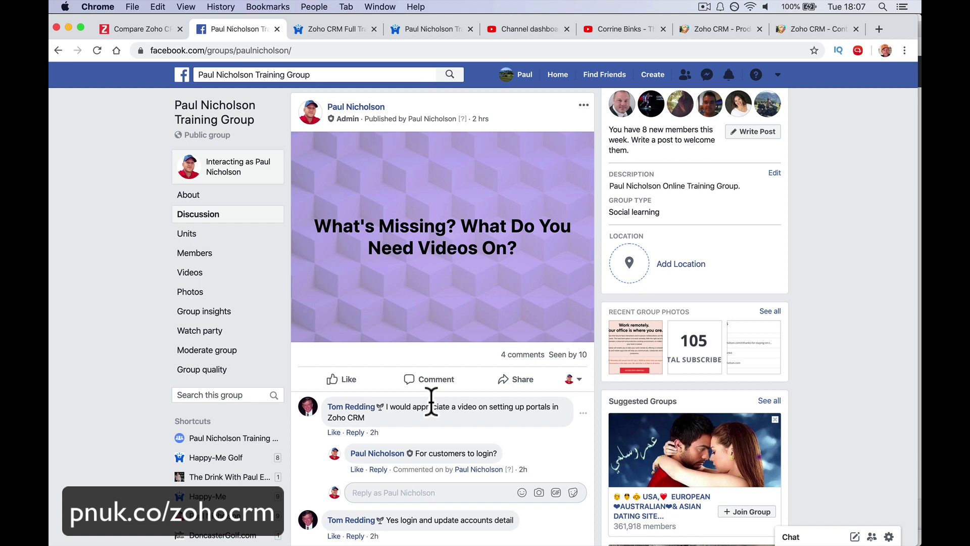